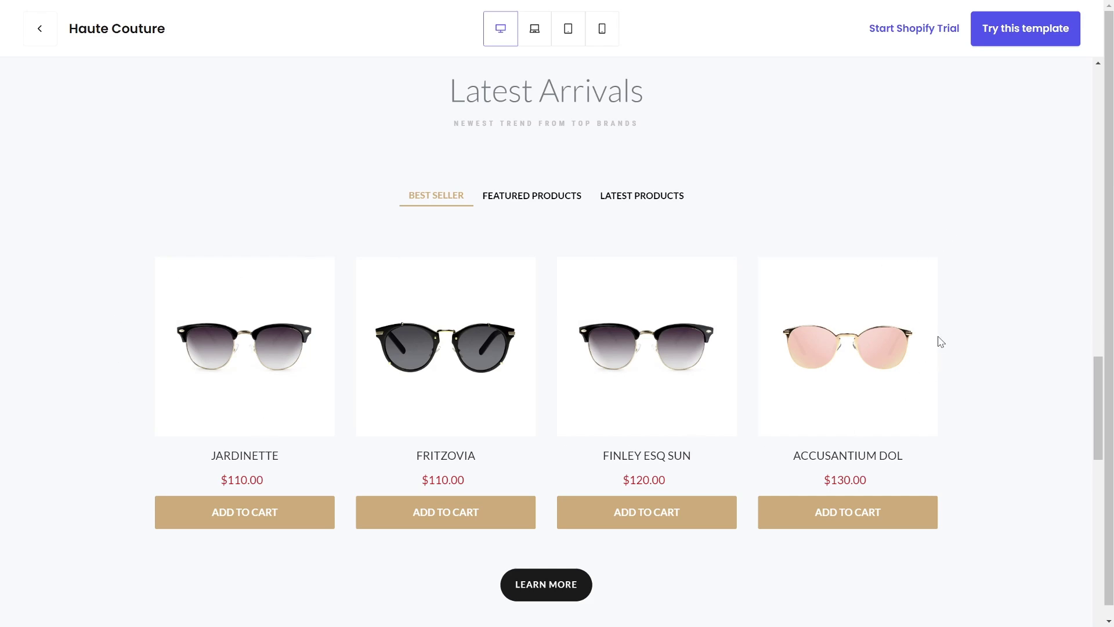
# Step: Cycle the Latest Arrivals preview through the Featured Products and Latest Products tabs
pyautogui.click(562, 203)
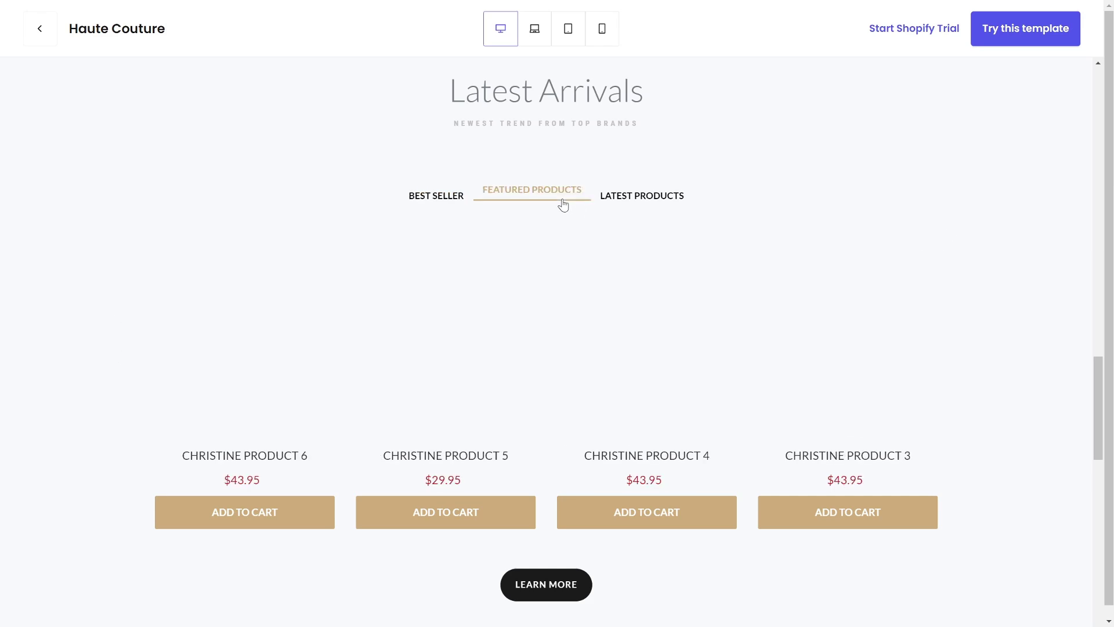
pyautogui.click(632, 195)
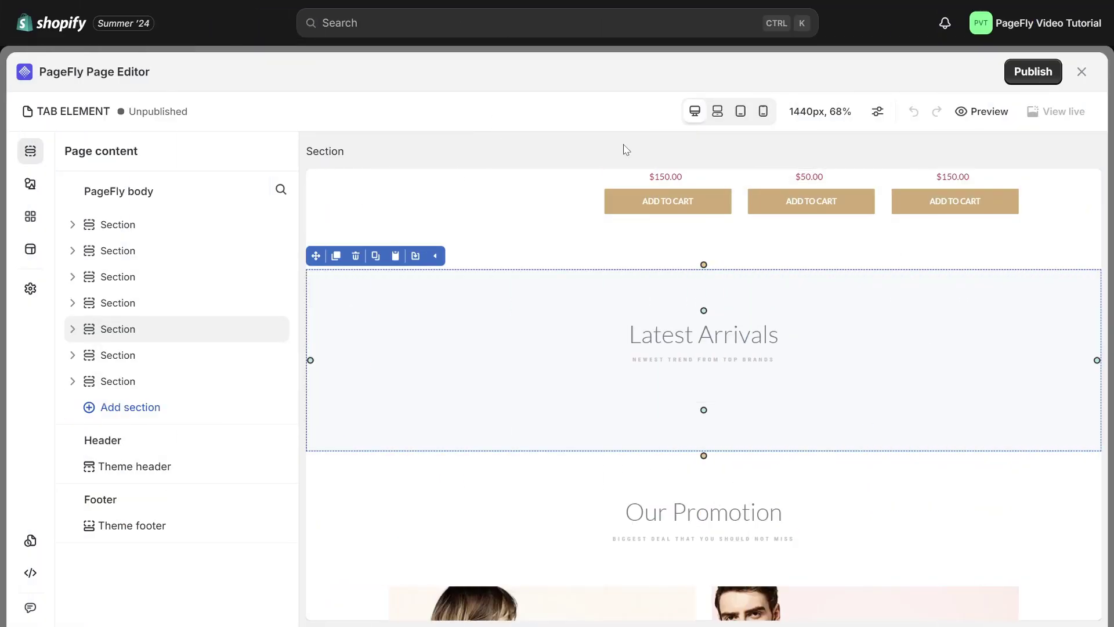
# Step: Drag the first Blank tabs preset from Elements > Tabs onto the Latest Arrivals section
pyautogui.click(32, 185)
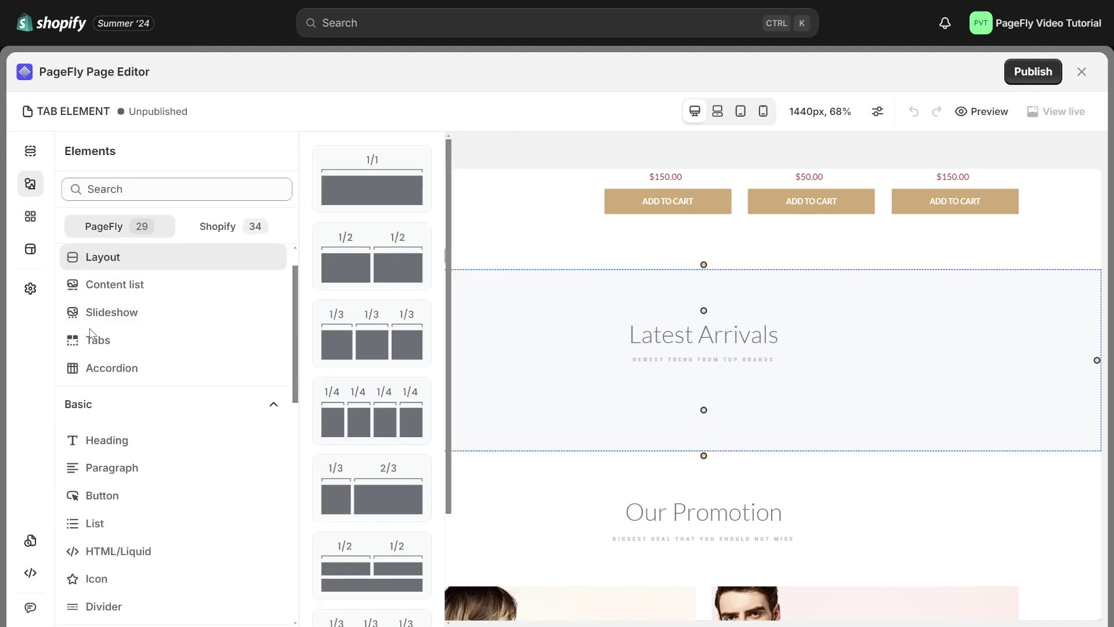
pyautogui.click(95, 341)
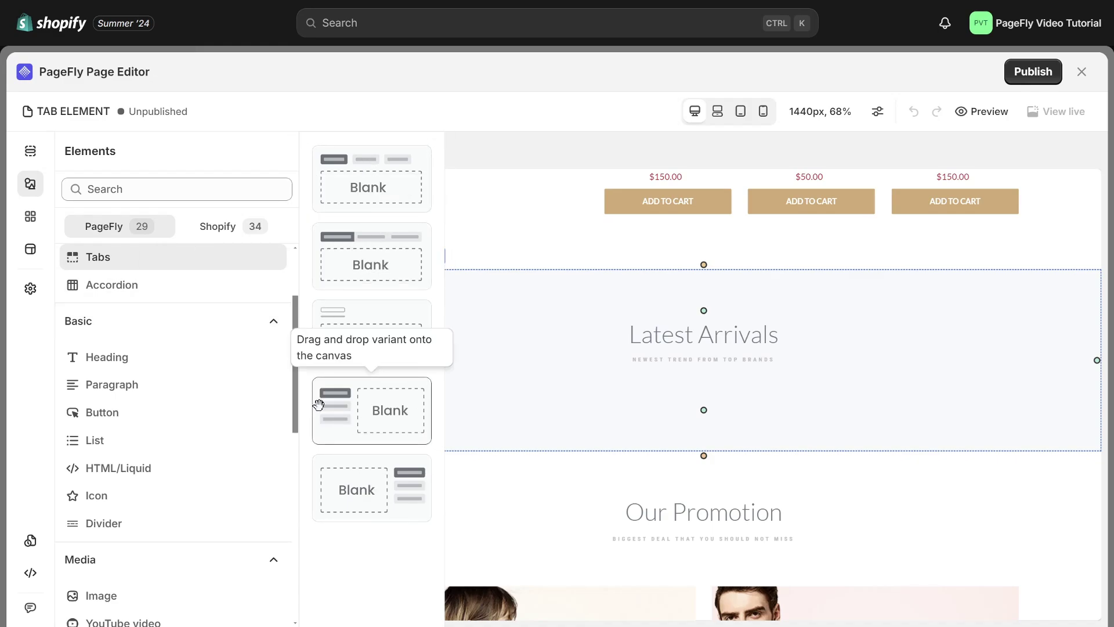
pyautogui.moveTo(353, 179); pyautogui.dragTo(681, 423)
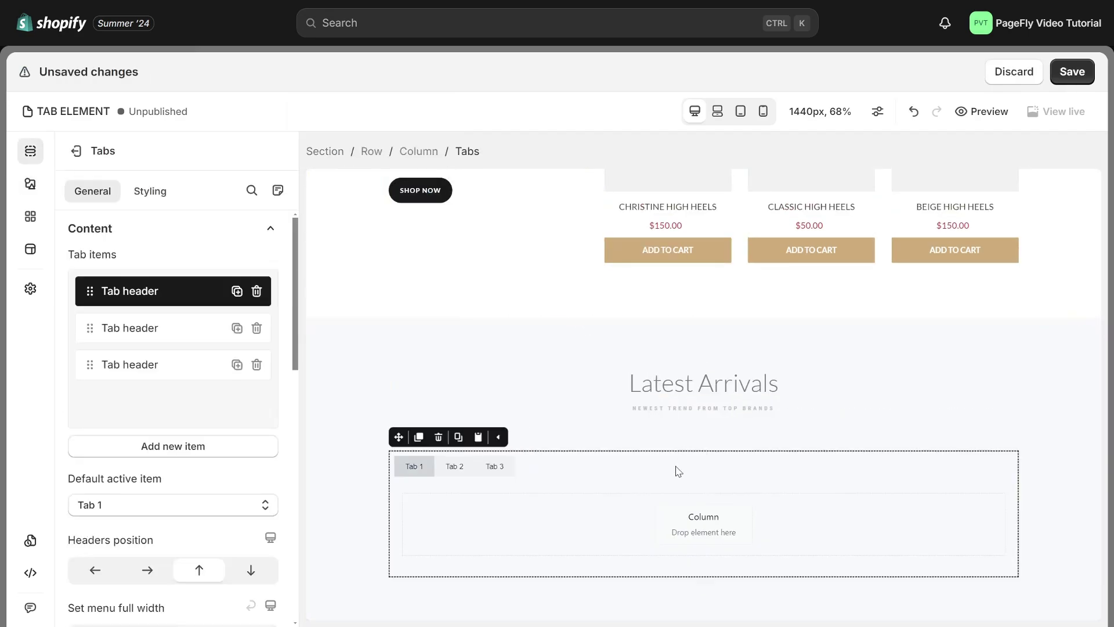
# Step: Select the whole Tabs element under Latest Arrivals
pyautogui.click(592, 516)
pyautogui.click(455, 488)
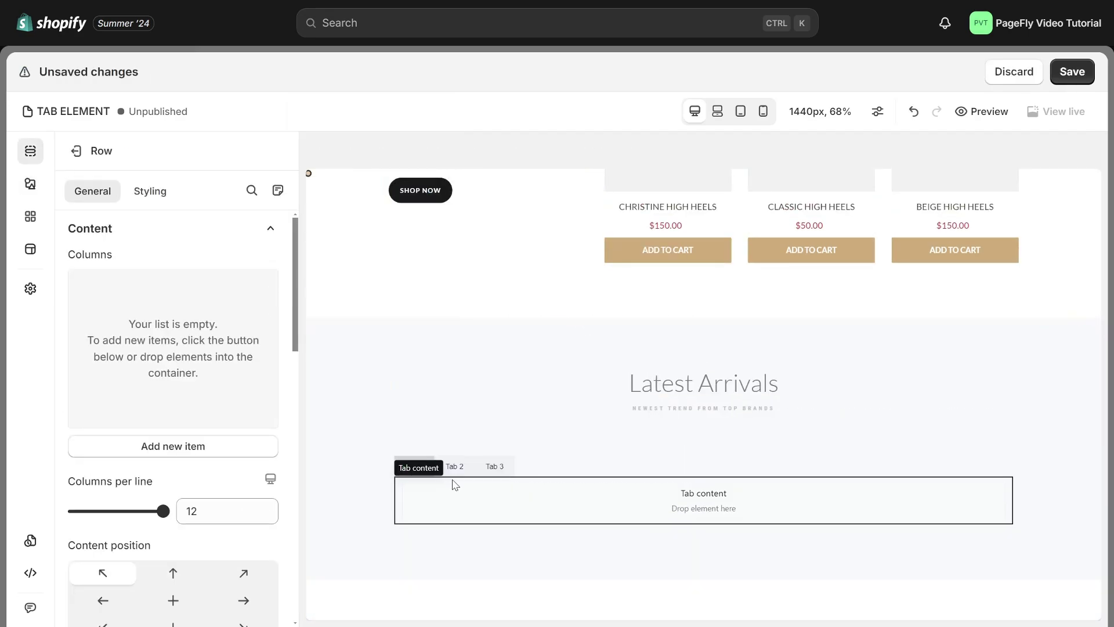
pyautogui.click(455, 485)
pyautogui.click(582, 457)
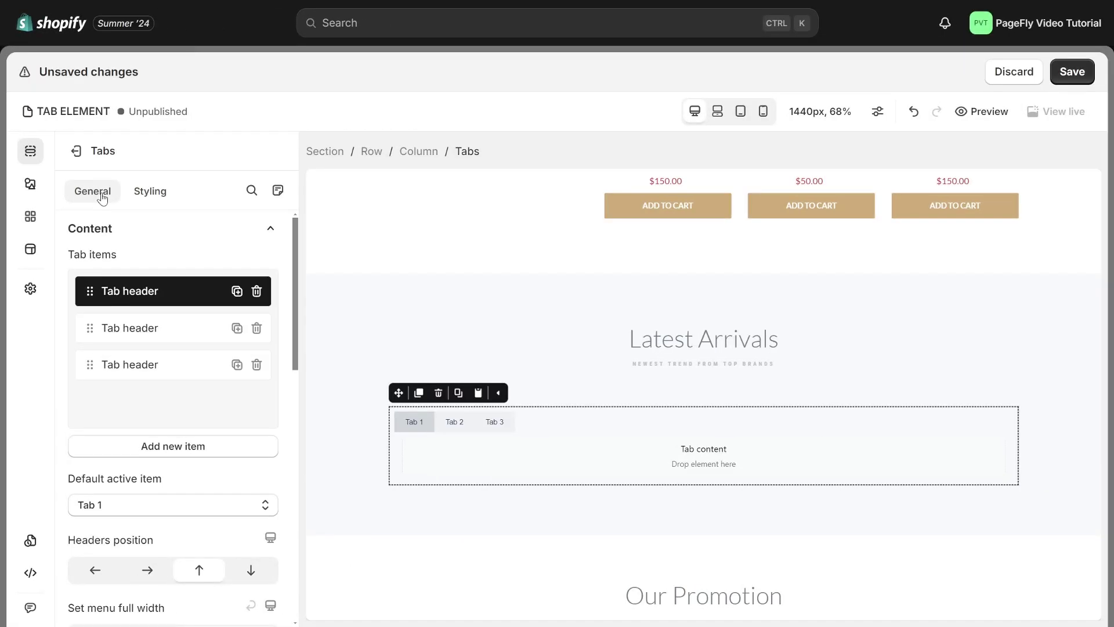
# Step: Add, duplicate, delete and reorder tab items back to Tab 1–3, with Tab 2 active by default
pyautogui.click(145, 451)
pyautogui.click(145, 451)
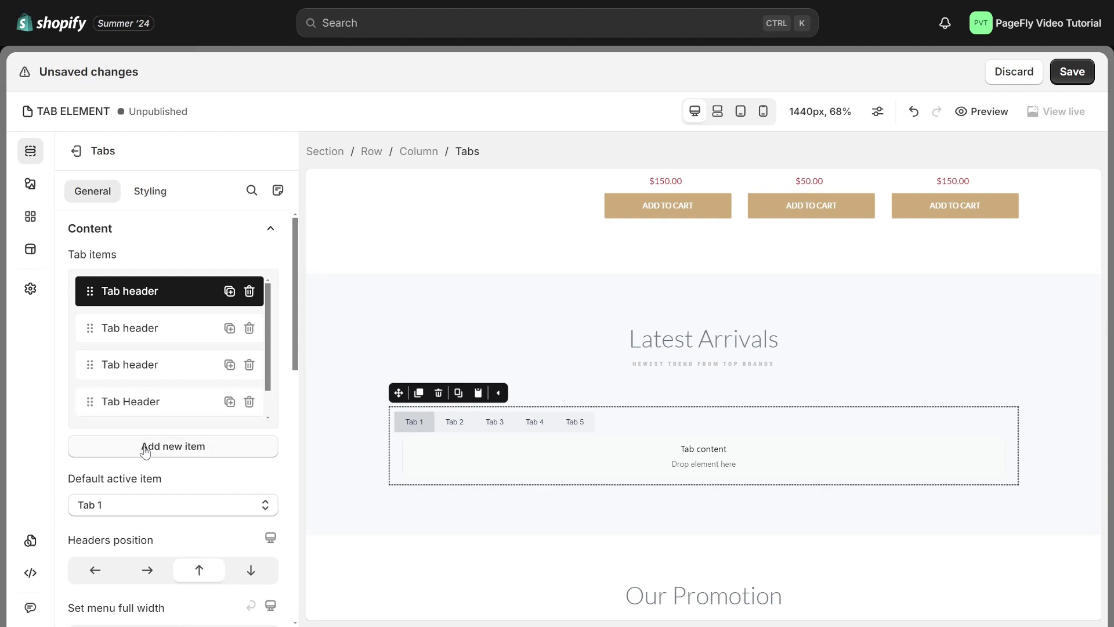
pyautogui.click(230, 403)
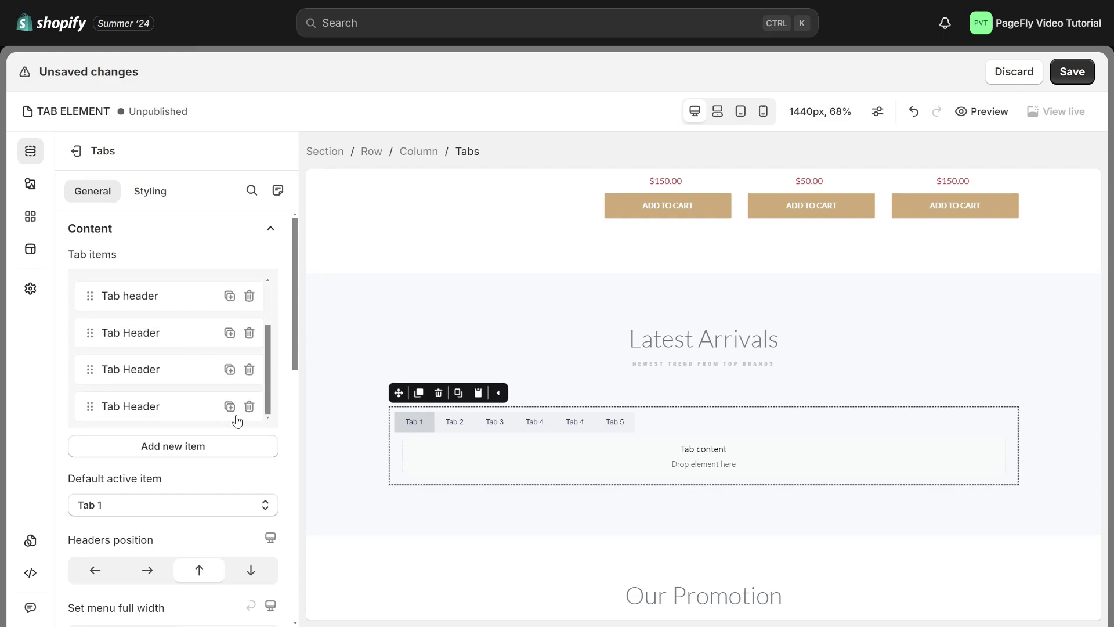
pyautogui.click(249, 405)
pyautogui.click(249, 405)
pyautogui.click(250, 409)
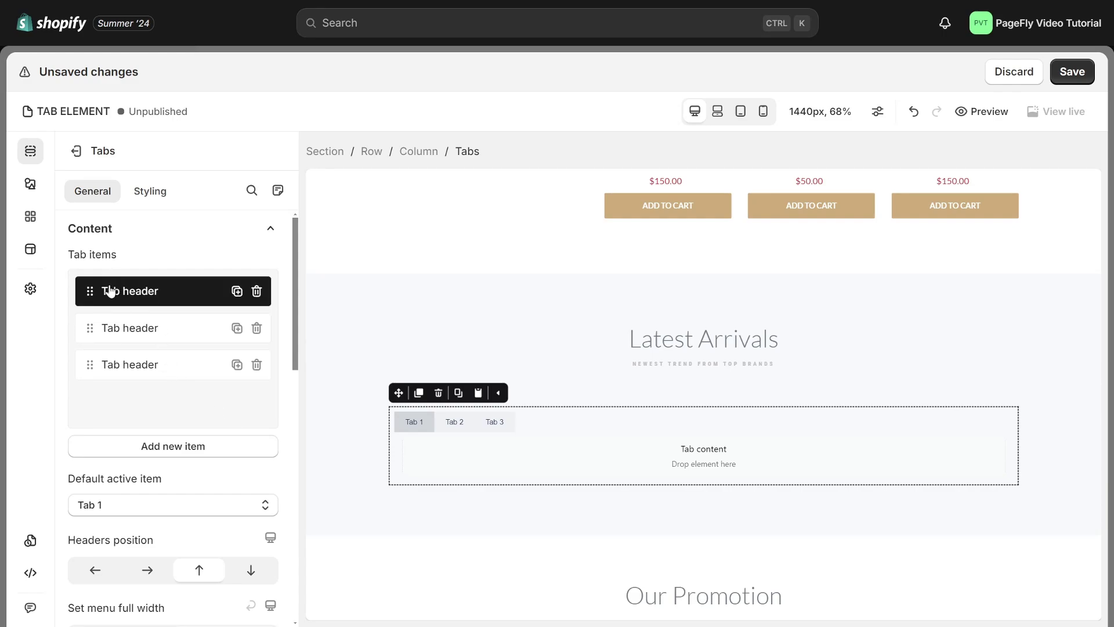
pyautogui.moveTo(90, 327); pyautogui.dragTo(89, 371)
pyautogui.moveTo(90, 330); pyautogui.dragTo(90, 369)
pyautogui.click(124, 400)
pyautogui.click(138, 505)
pyautogui.click(135, 567)
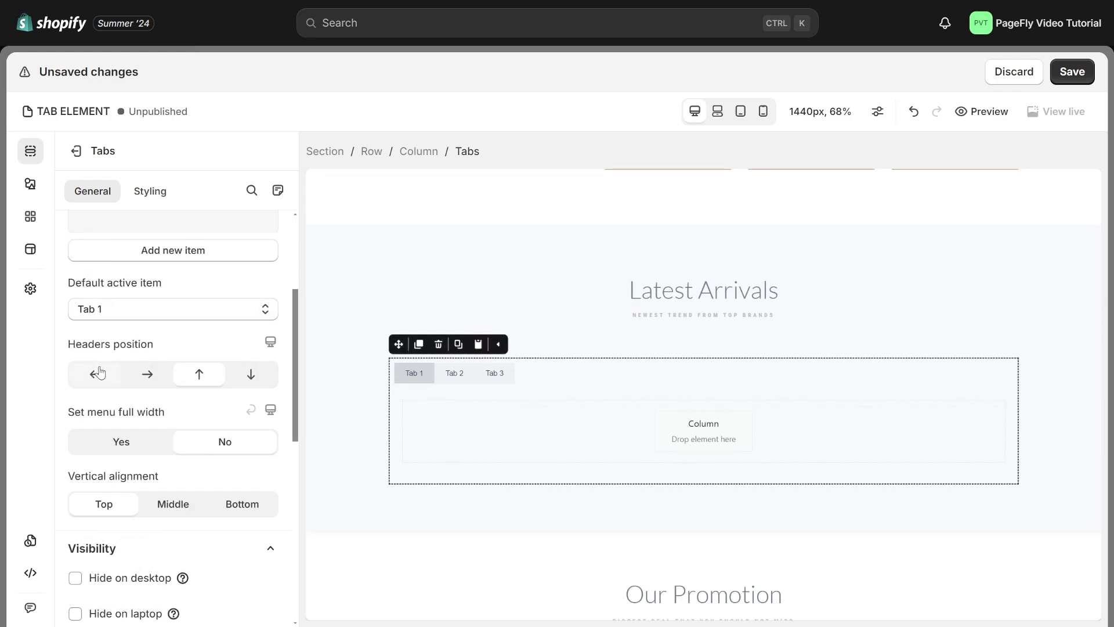
# Step: Try left, right, top and bottom header positions with middle and bottom vertical alignment
pyautogui.click(95, 374)
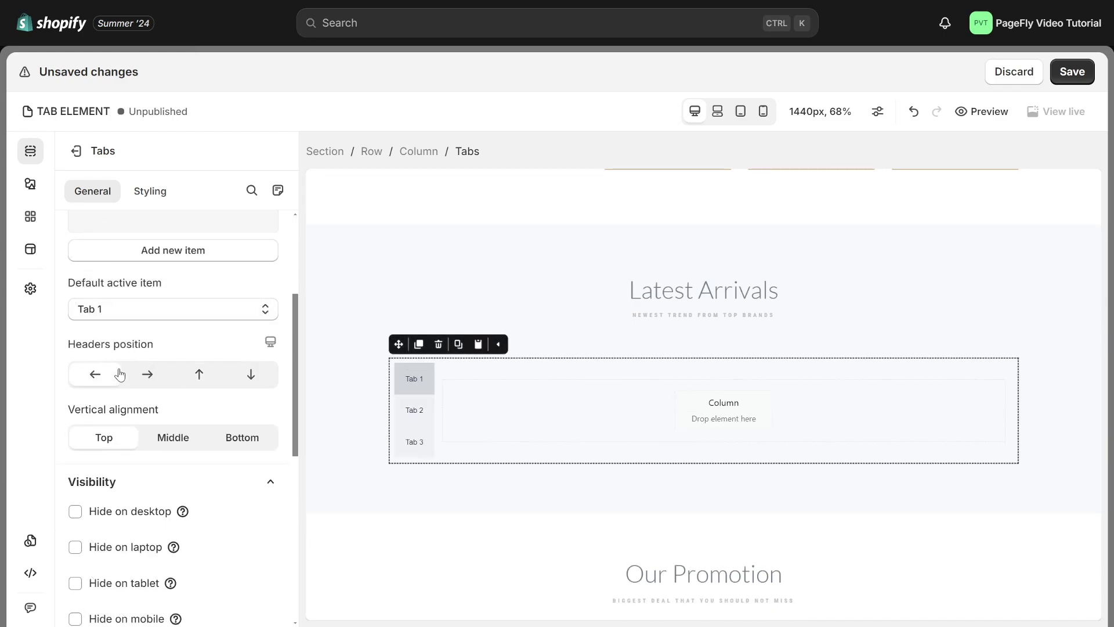
pyautogui.click(148, 374)
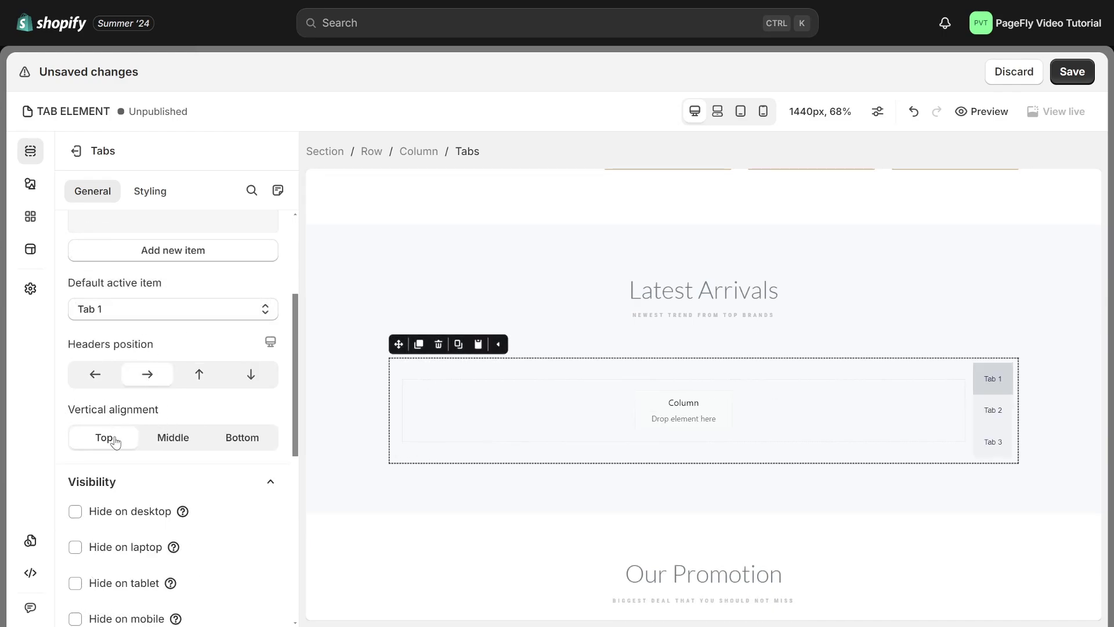
pyautogui.click(168, 443)
pyautogui.click(230, 443)
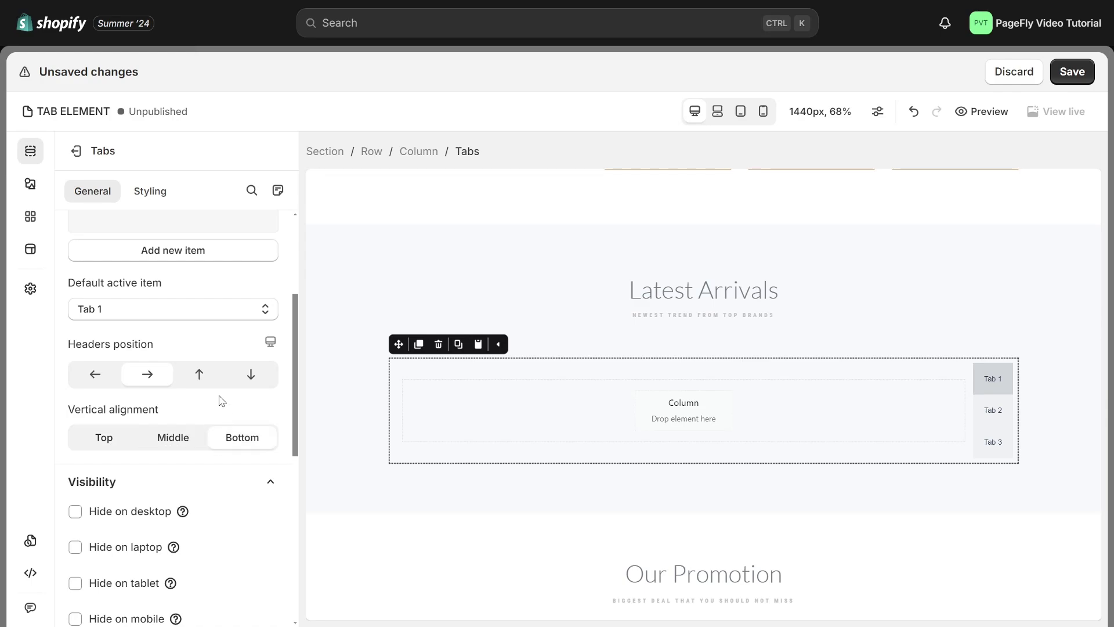
pyautogui.click(200, 378)
pyautogui.click(244, 382)
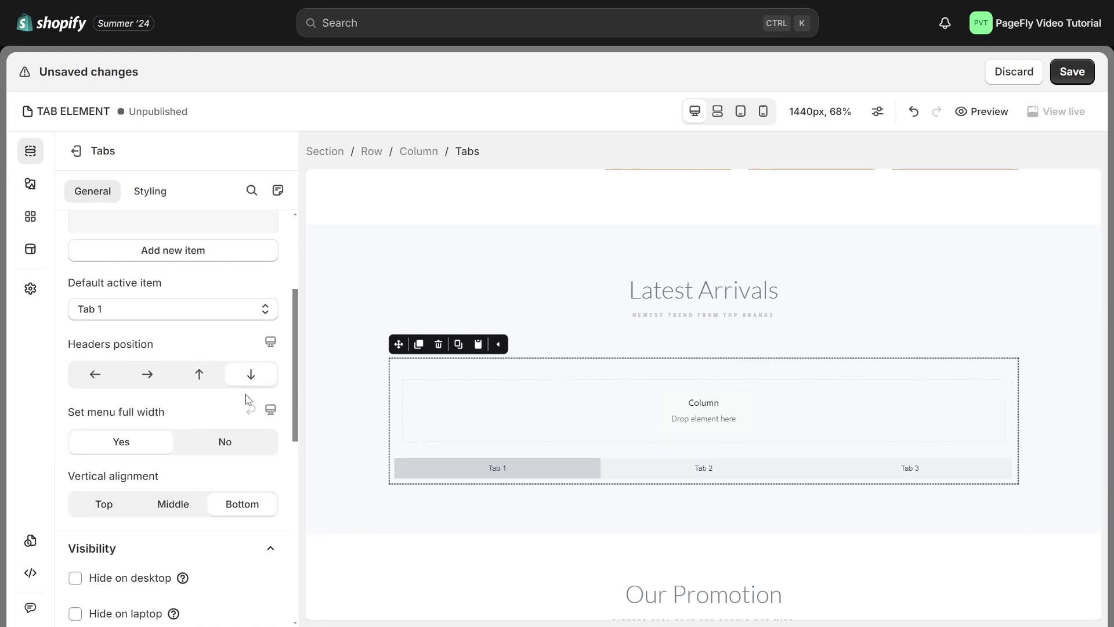
# Step: Try compact headers aligned left, centre and right, then settle on top, full-width headers
pyautogui.click(225, 447)
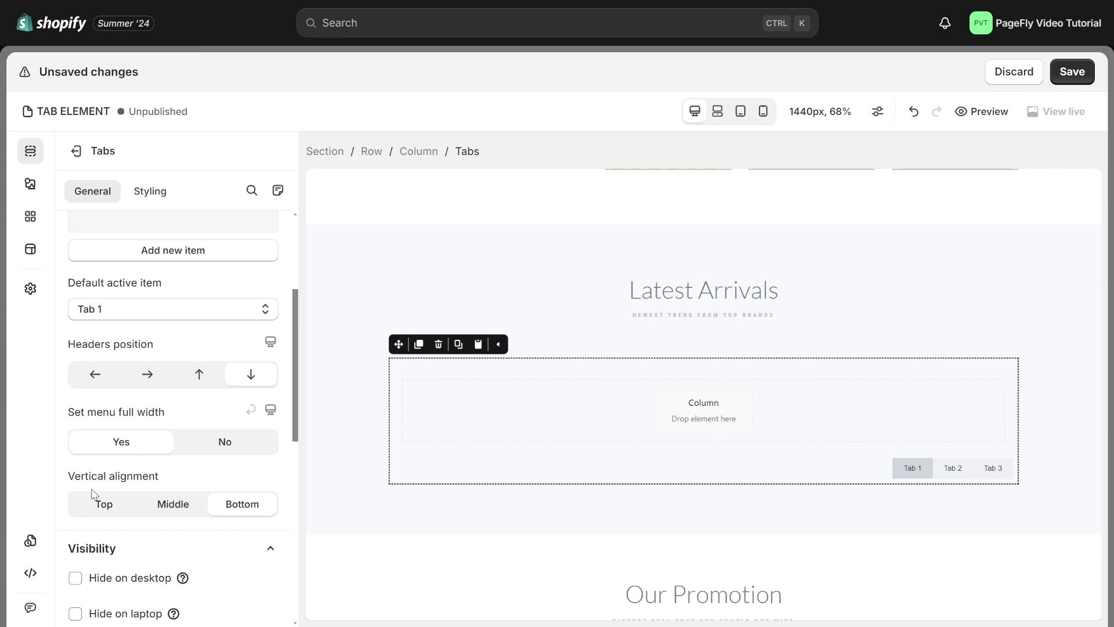
pyautogui.click(113, 503)
pyautogui.click(177, 506)
pyautogui.click(242, 511)
pyautogui.click(199, 375)
pyautogui.click(121, 443)
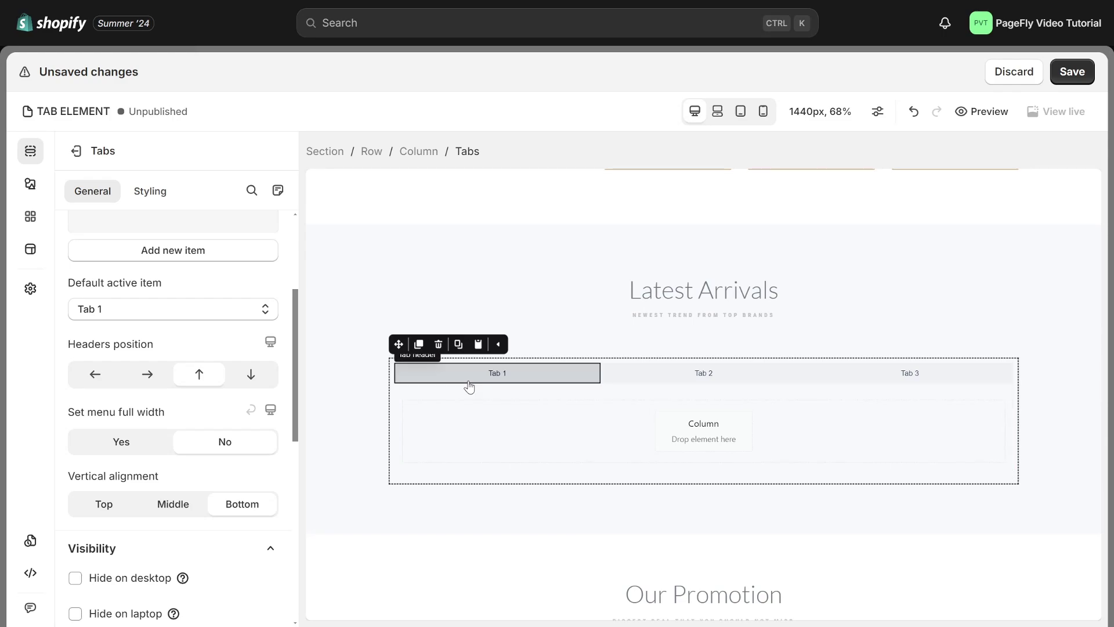
# Step: Rename Tab 1's header to BEST SELLER and leave Show icon set to No
pyautogui.click(464, 378)
pyautogui.scroll(-4, 125, 307)
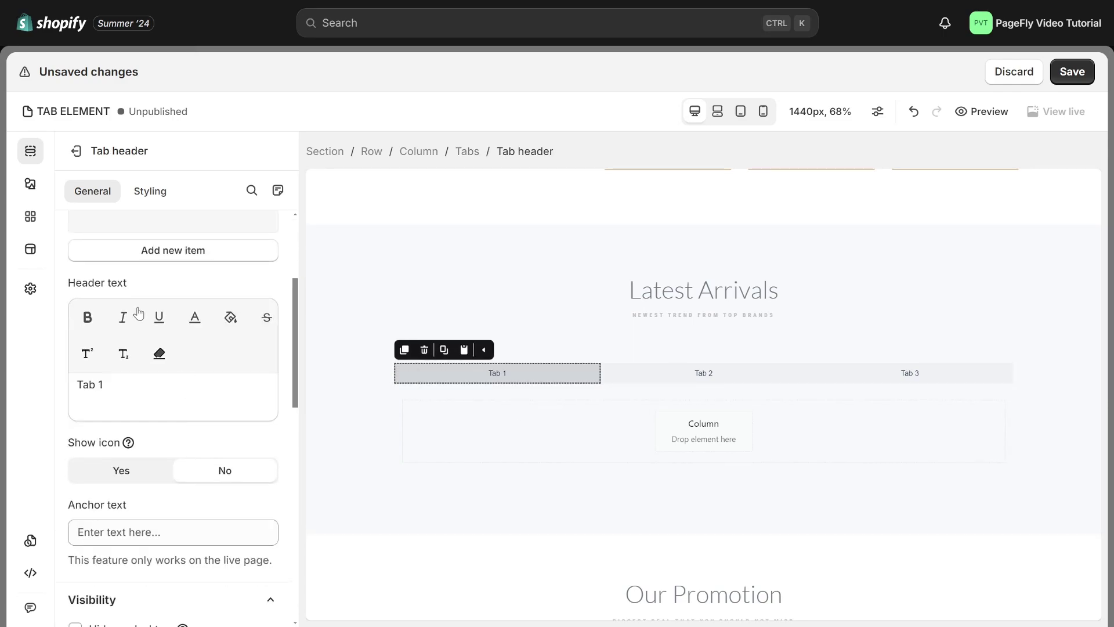
pyautogui.tripleClick(121, 384)
pyautogui.write('BEST SELLER')
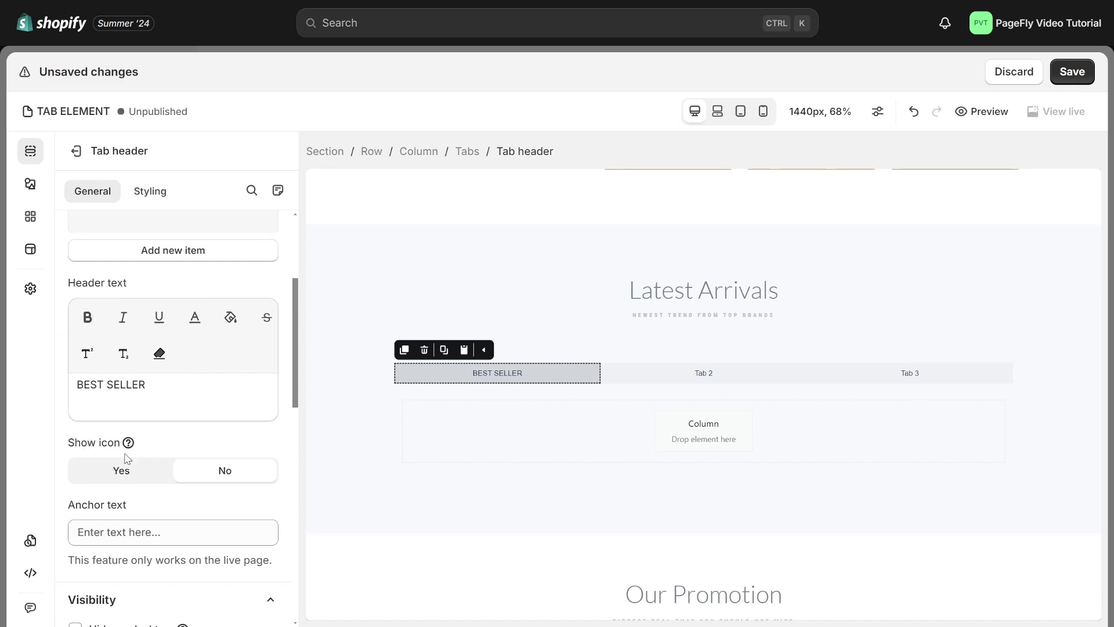
pyautogui.click(114, 473)
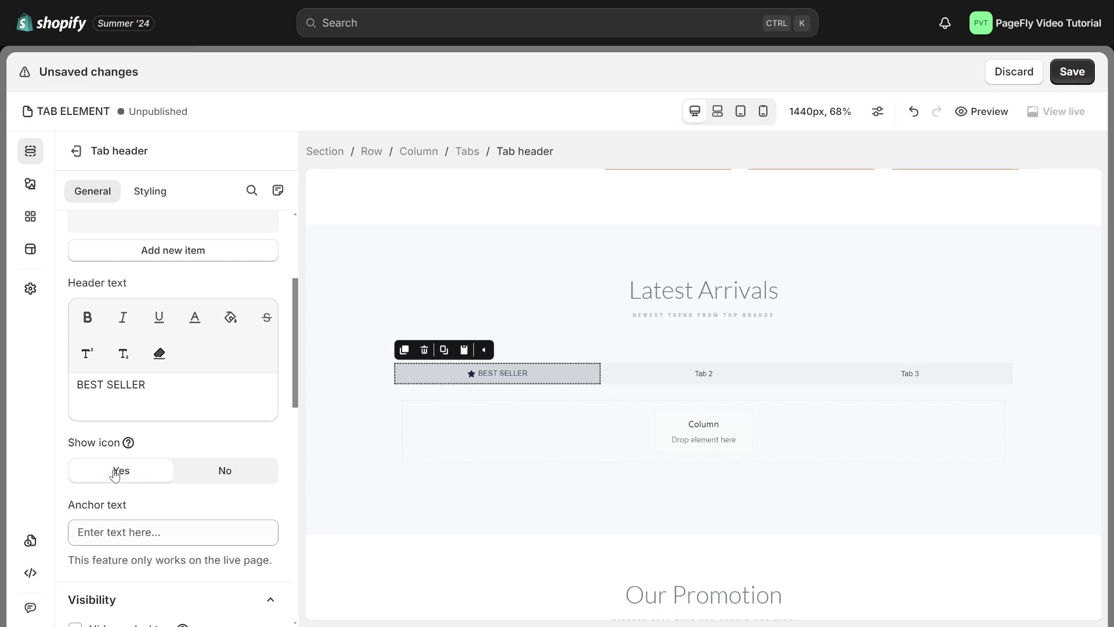
pyautogui.click(214, 479)
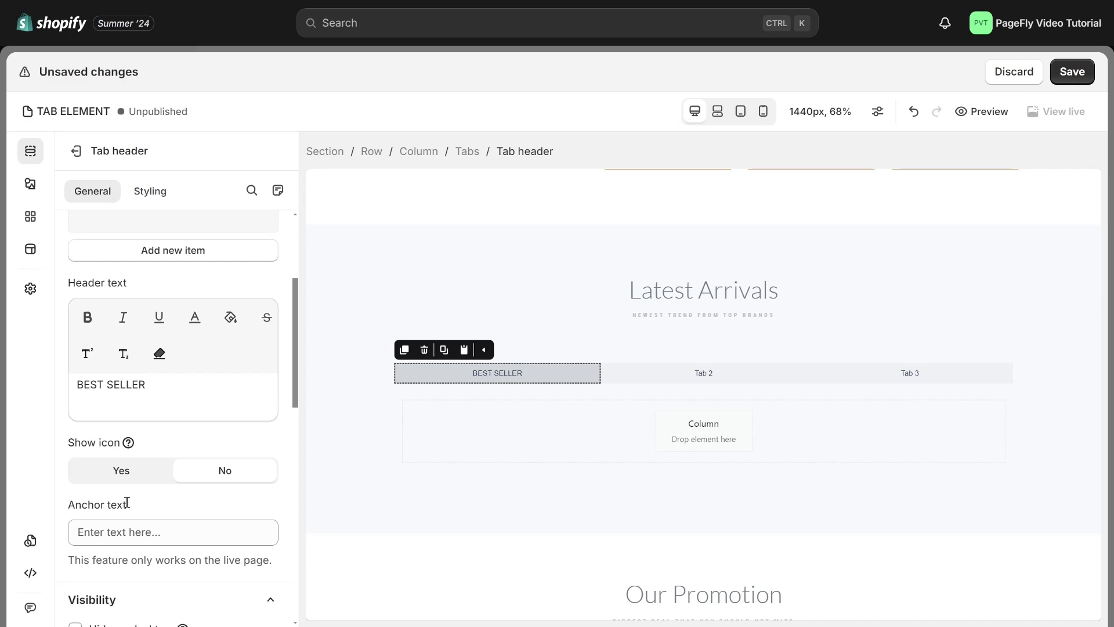
pyautogui.moveTo(68, 561); pyautogui.dragTo(281, 569)
pyautogui.click(281, 570)
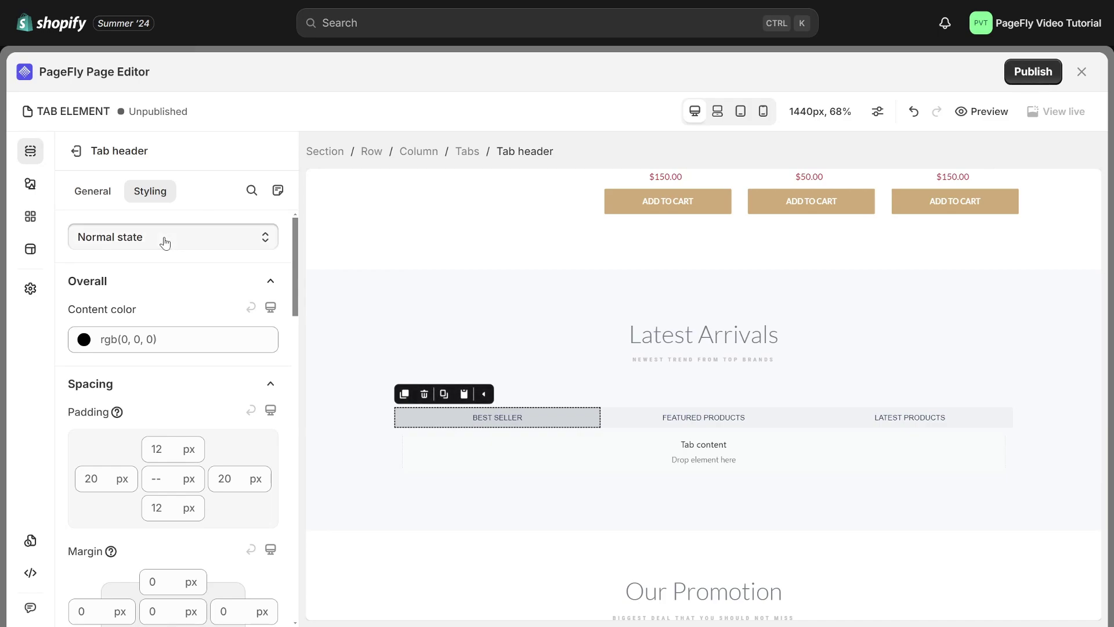
# Step: Set the Normal state tab header font to Lato at 15 px
pyautogui.click(162, 238)
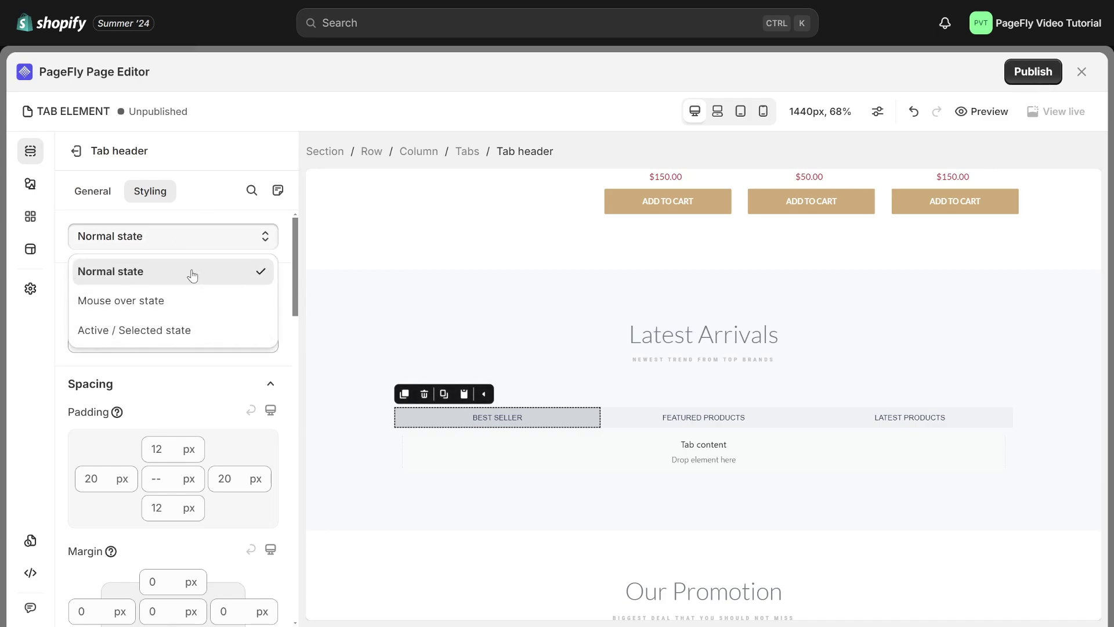
pyautogui.click(123, 277)
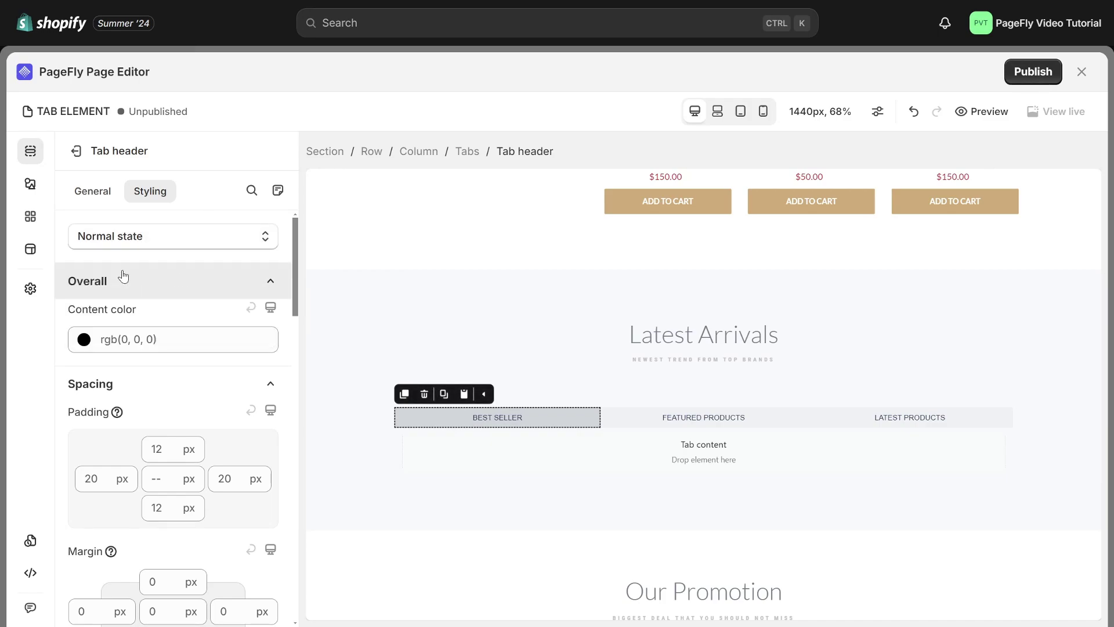
pyautogui.scroll(-5, 145, 406)
pyautogui.click(133, 422)
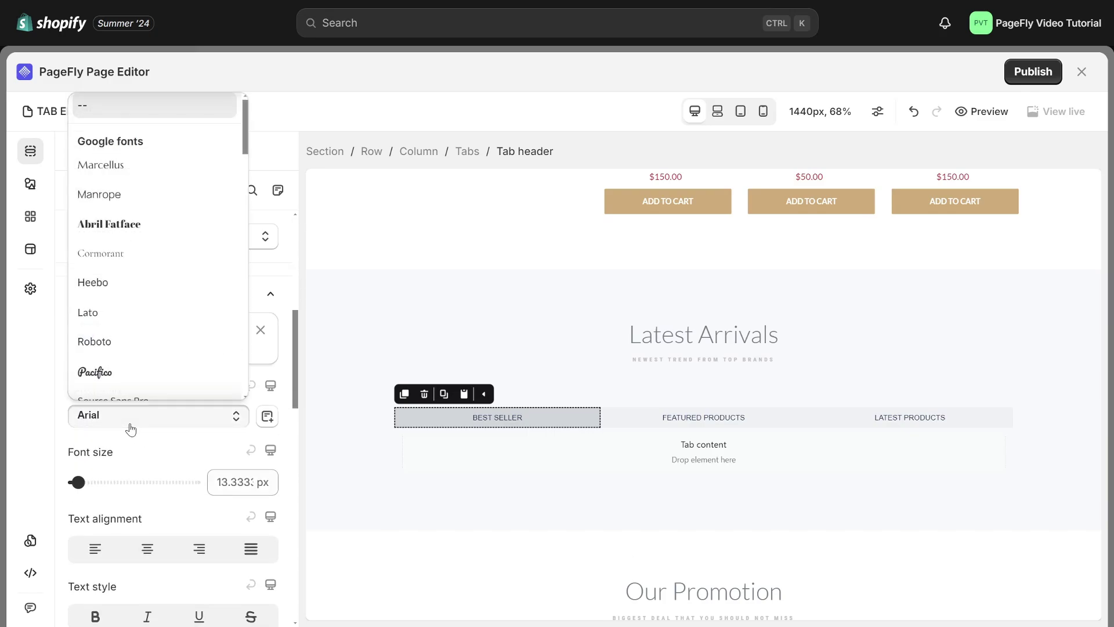
pyautogui.click(125, 319)
pyautogui.doubleClick(236, 482)
pyautogui.write('15')
pyautogui.click(209, 389)
# Step: Give the Mouse over state white text and a tan rgb(214, 170, 116) background
pyautogui.click(169, 243)
pyautogui.click(132, 298)
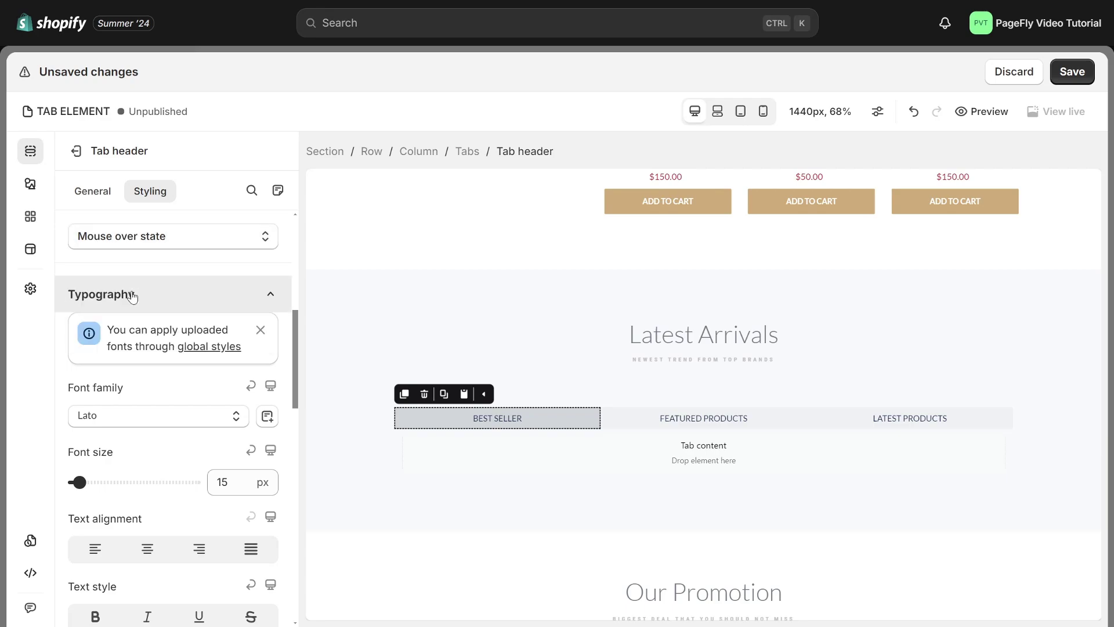
pyautogui.scroll(5, 167, 401)
pyautogui.click(133, 338)
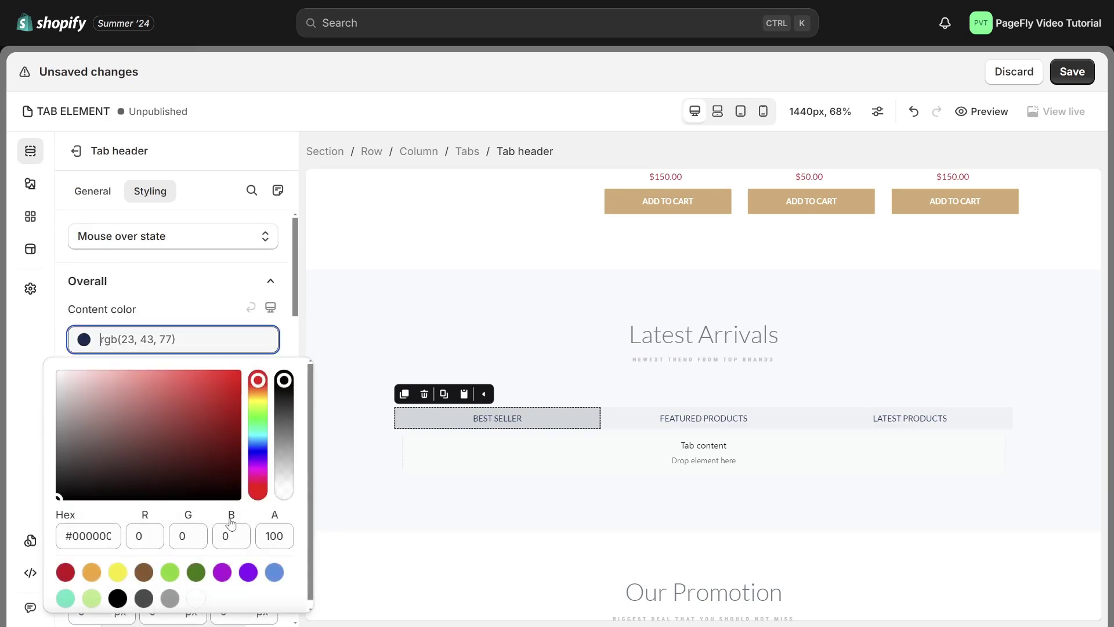
pyautogui.click(197, 599)
pyautogui.click(204, 296)
pyautogui.scroll(-6, 218, 435)
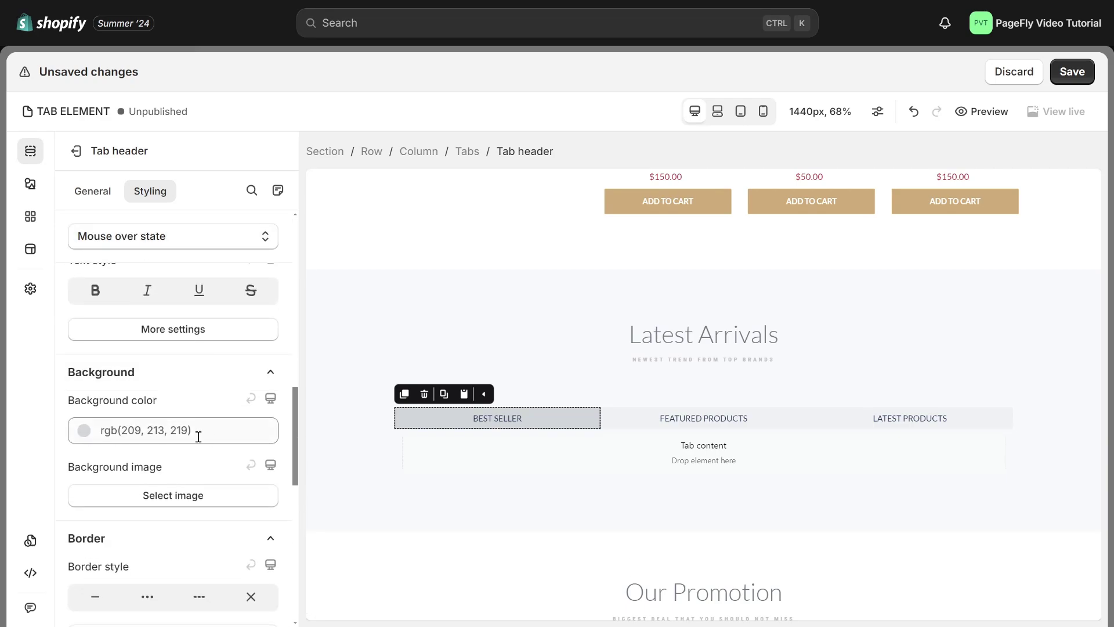
pyautogui.click(198, 436)
pyautogui.write('rgb(214, 170, 116)')
# Step: Give the Active / Selected state tan rgb(214, 170, 116) text on a white background
pyautogui.click(214, 465)
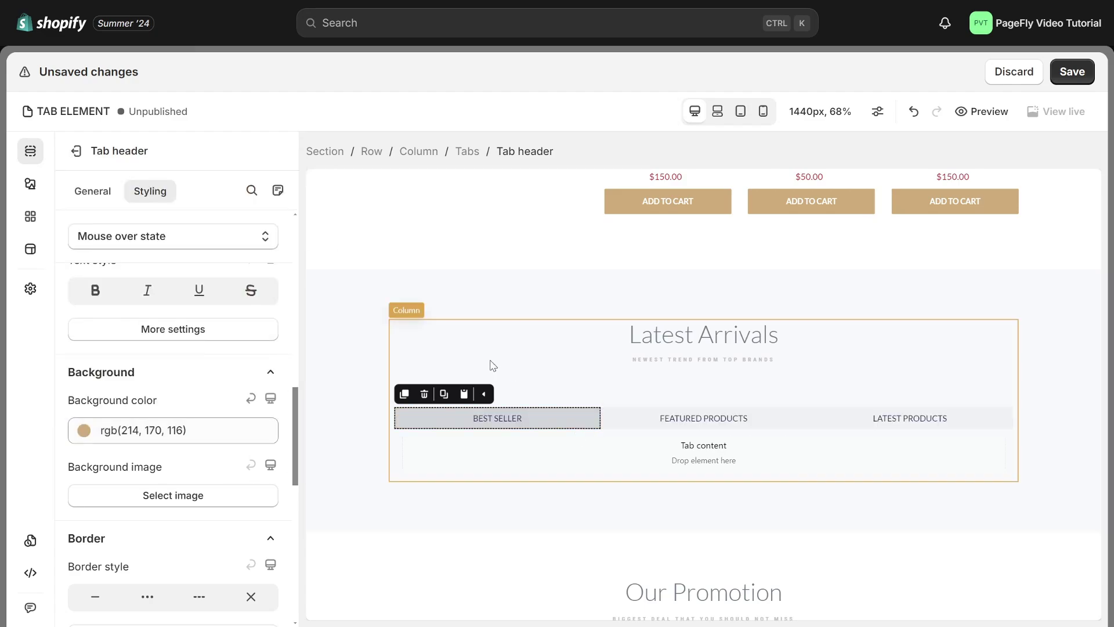
pyautogui.click(216, 242)
pyautogui.click(179, 328)
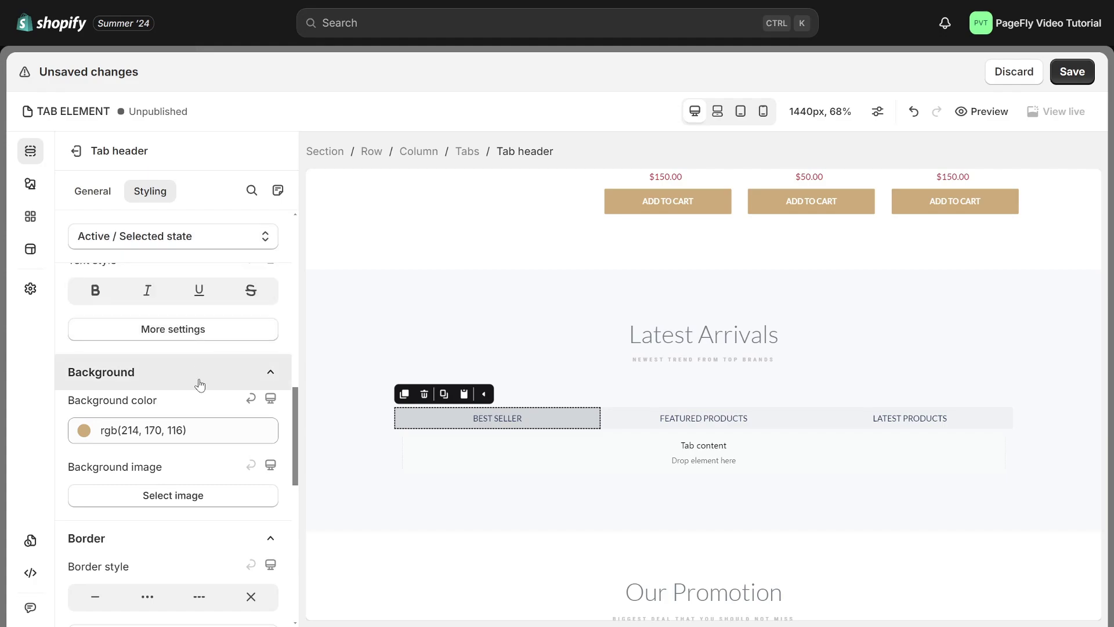
pyautogui.scroll(5, 200, 380)
pyautogui.click(217, 340)
pyautogui.write('rgb(214, 170, 116)')
pyautogui.scroll(-10, 215, 394)
pyautogui.click(210, 363)
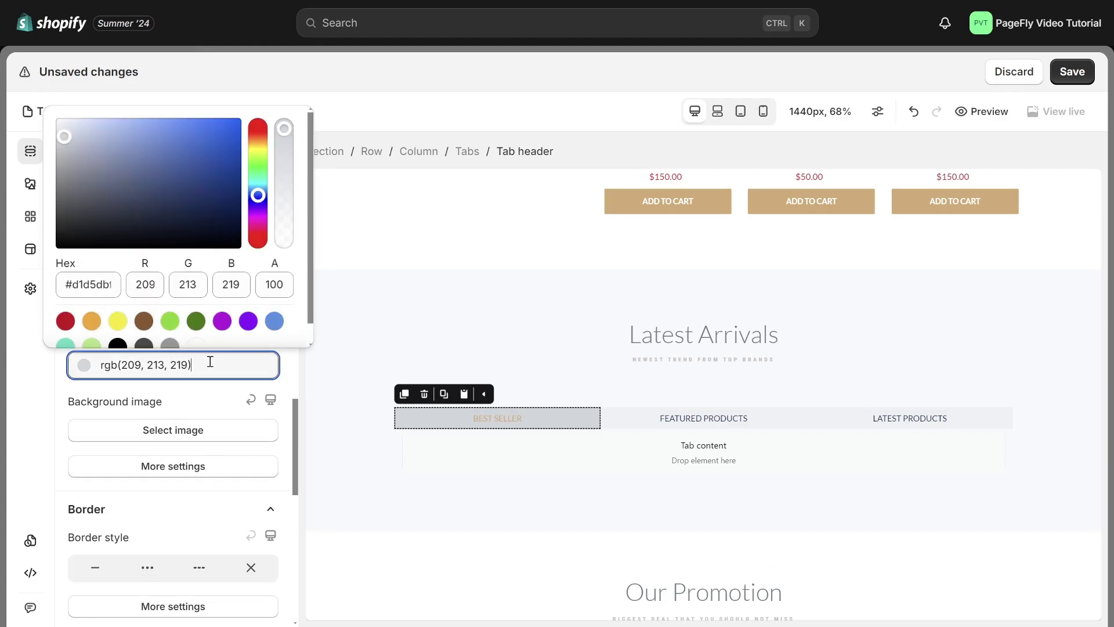
pyautogui.click(198, 345)
pyautogui.click(206, 395)
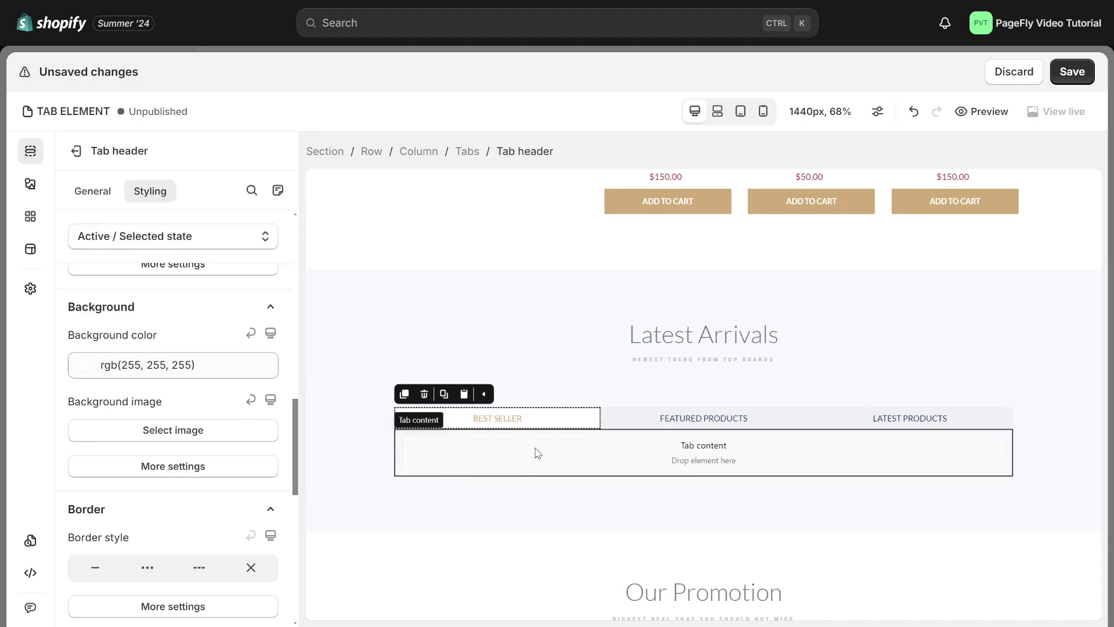
# Step: Check the FEATURED PRODUCTS and LATEST PRODUCTS tabs, then select the Best Seller tab content
pyautogui.click(650, 425)
pyautogui.click(869, 425)
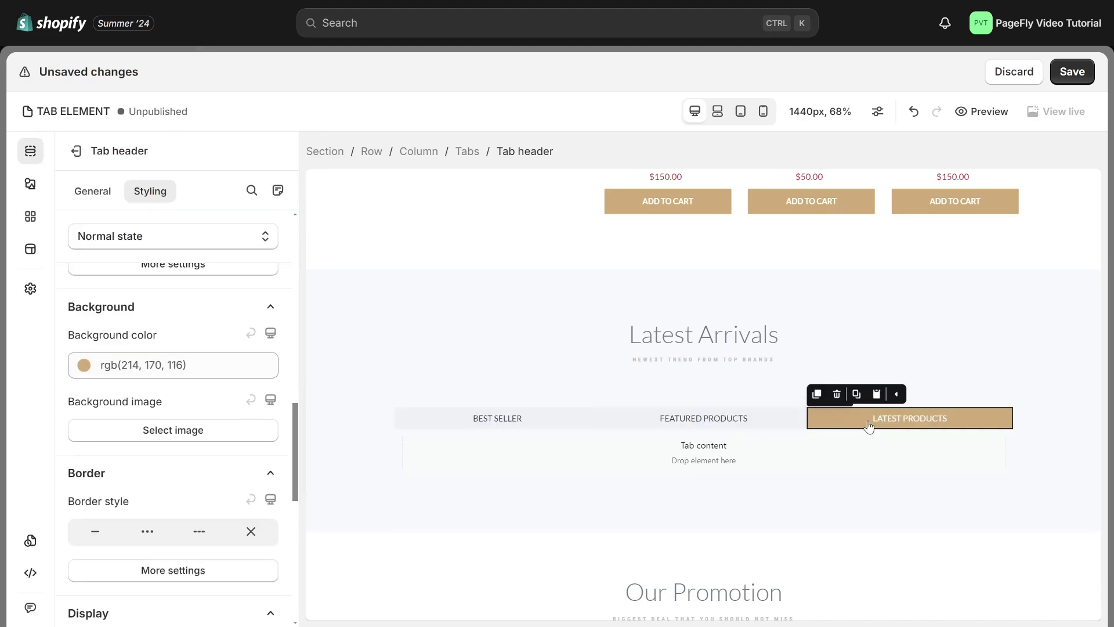
pyautogui.click(866, 455)
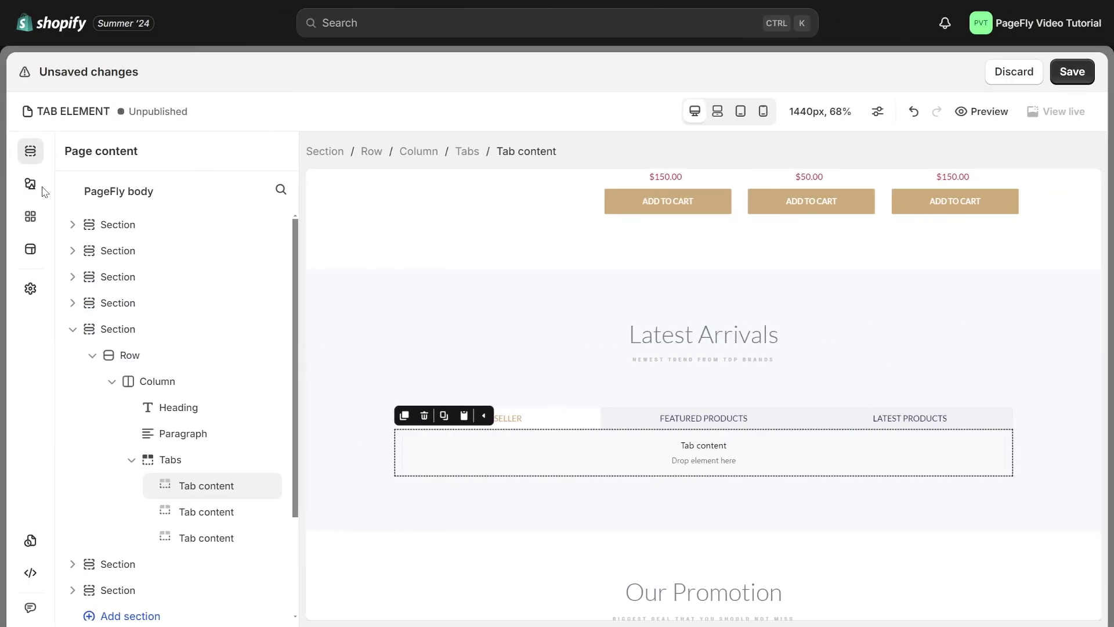
# Step: Add a Product list to the Best Seller tab drawing from the For Women custom collection
pyautogui.click(30, 184)
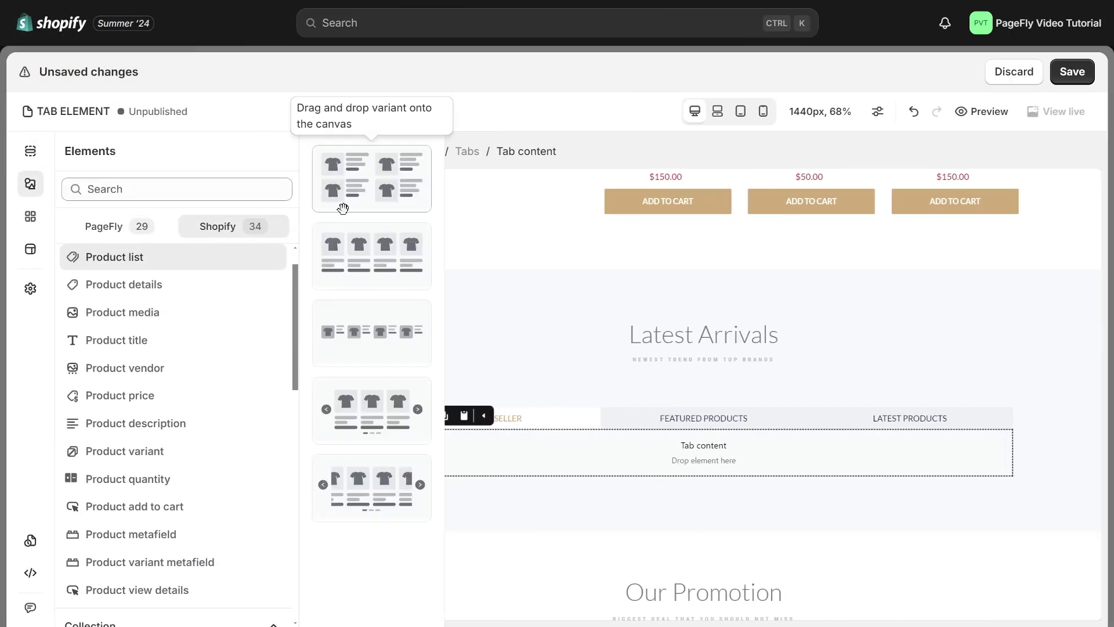
pyautogui.moveTo(368, 254); pyautogui.dragTo(657, 436)
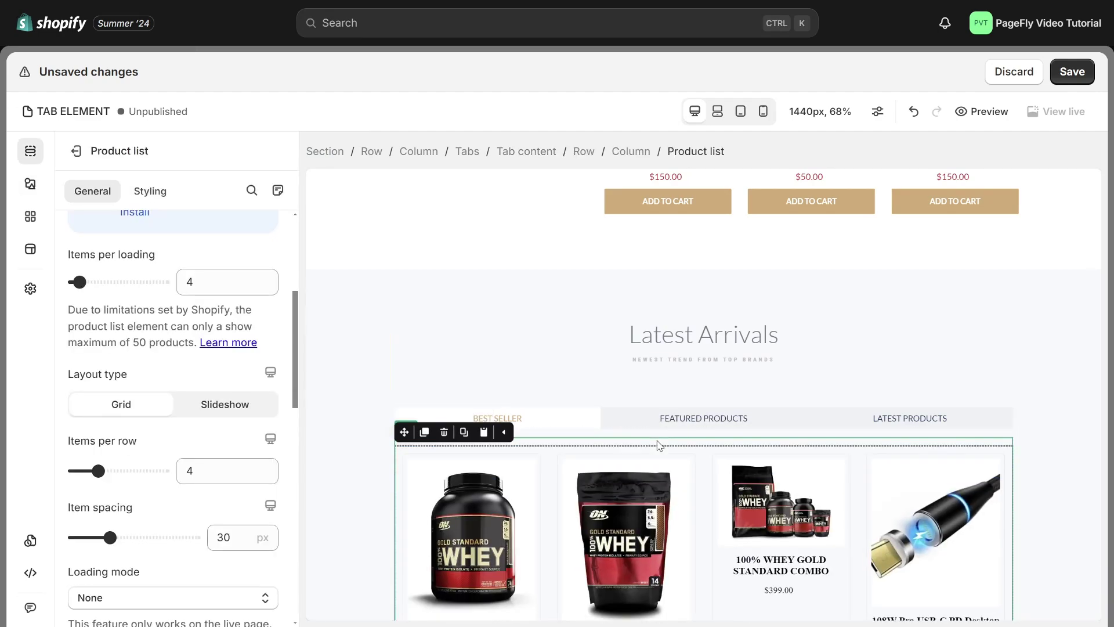
pyautogui.scroll(2, 183, 384)
pyautogui.click(149, 283)
pyautogui.click(168, 342)
pyautogui.scroll(-3, 196, 394)
pyautogui.click(197, 409)
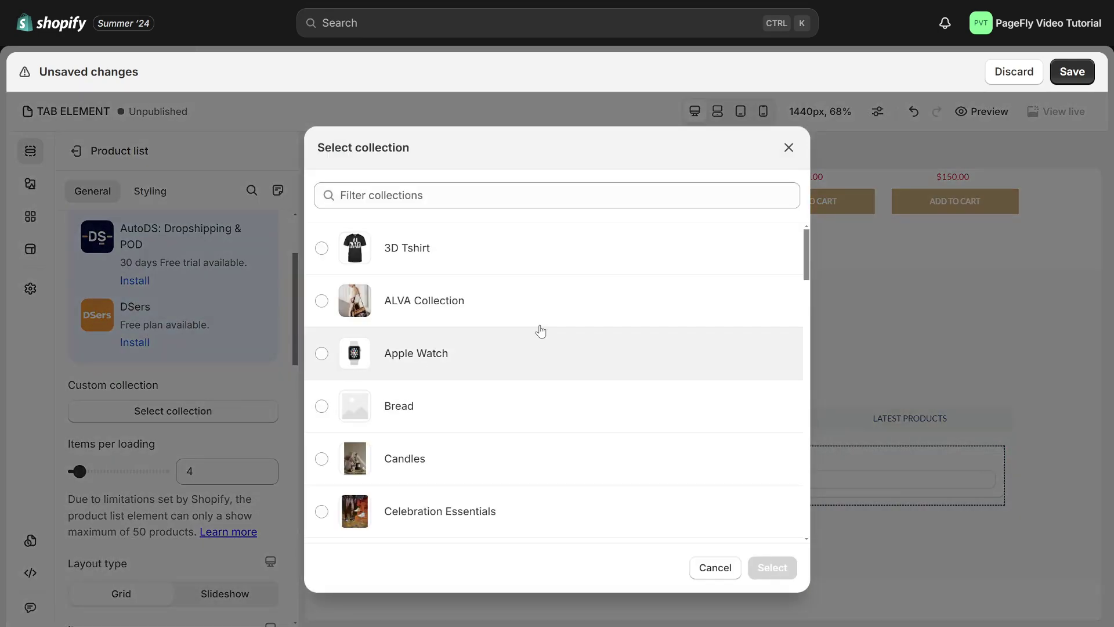
pyautogui.scroll(-9, 550, 320)
pyautogui.click(503, 459)
pyautogui.click(772, 567)
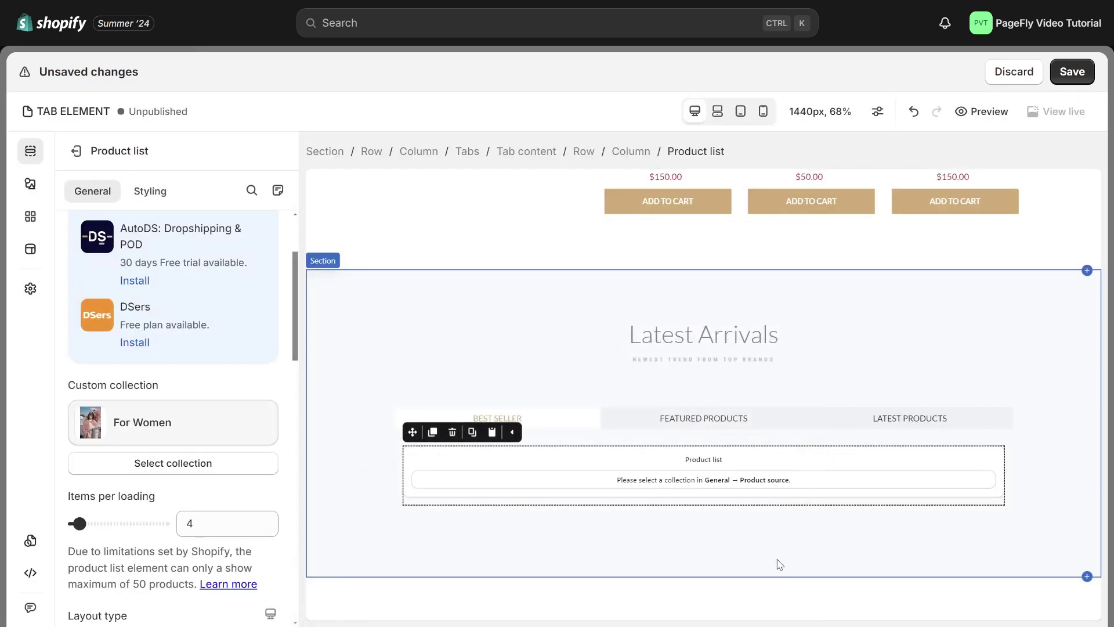
pyautogui.scroll(-3, 1033, 451)
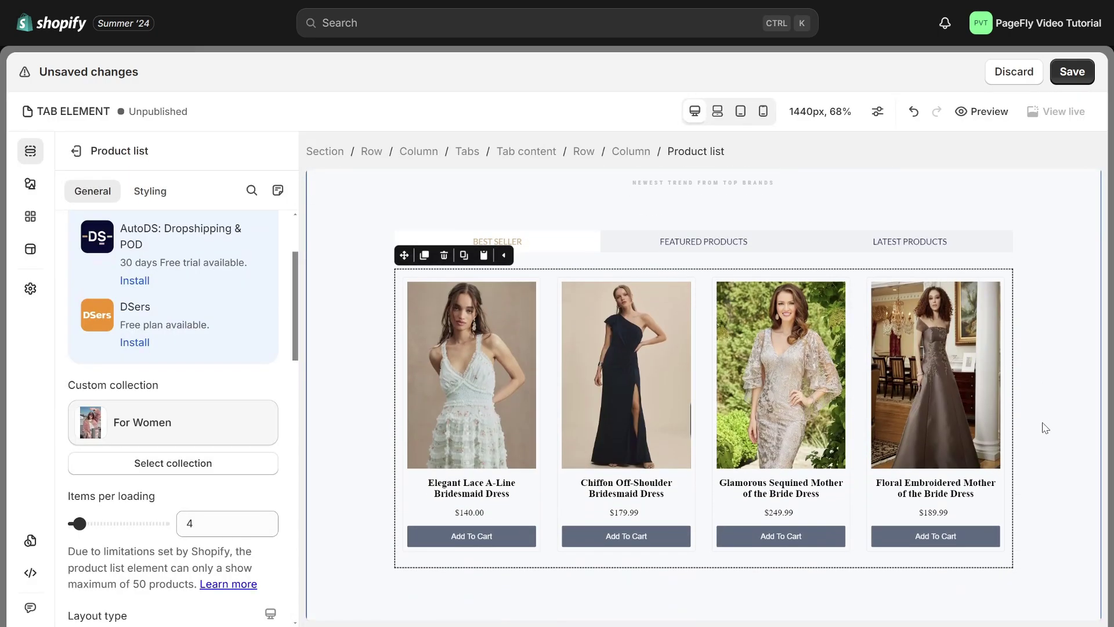
# Step: Add a Product list to the Featured Products tab drawing from the ALVA Collection
pyautogui.click(703, 241)
pyautogui.click(30, 151)
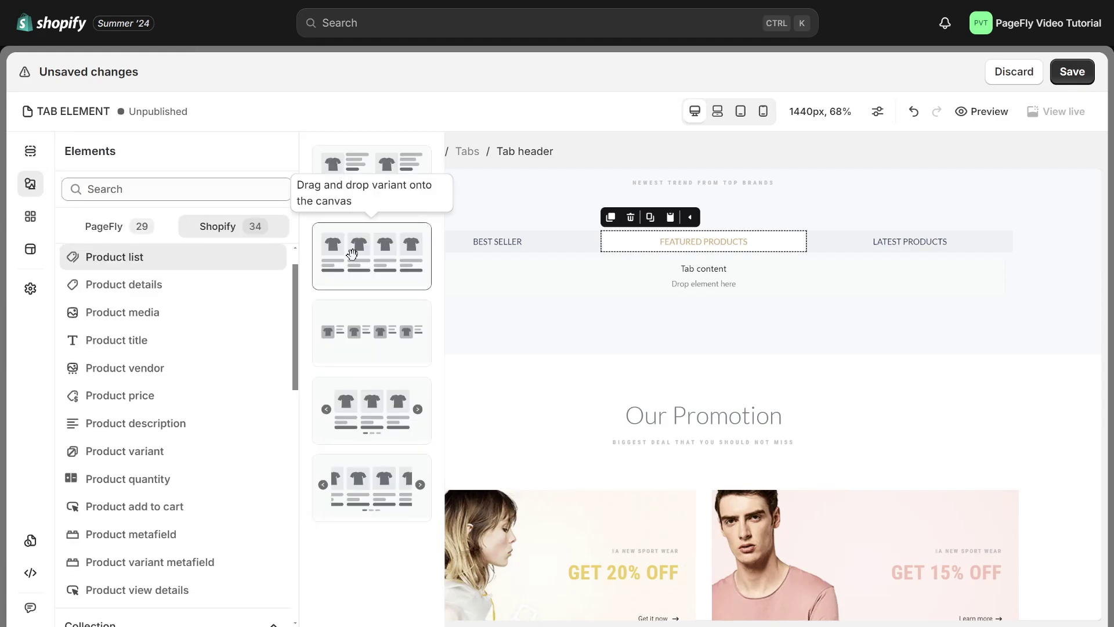
pyautogui.moveTo(360, 232); pyautogui.dragTo(703, 278)
pyautogui.scroll(5, 288, 352)
pyautogui.click(173, 281)
pyautogui.click(125, 341)
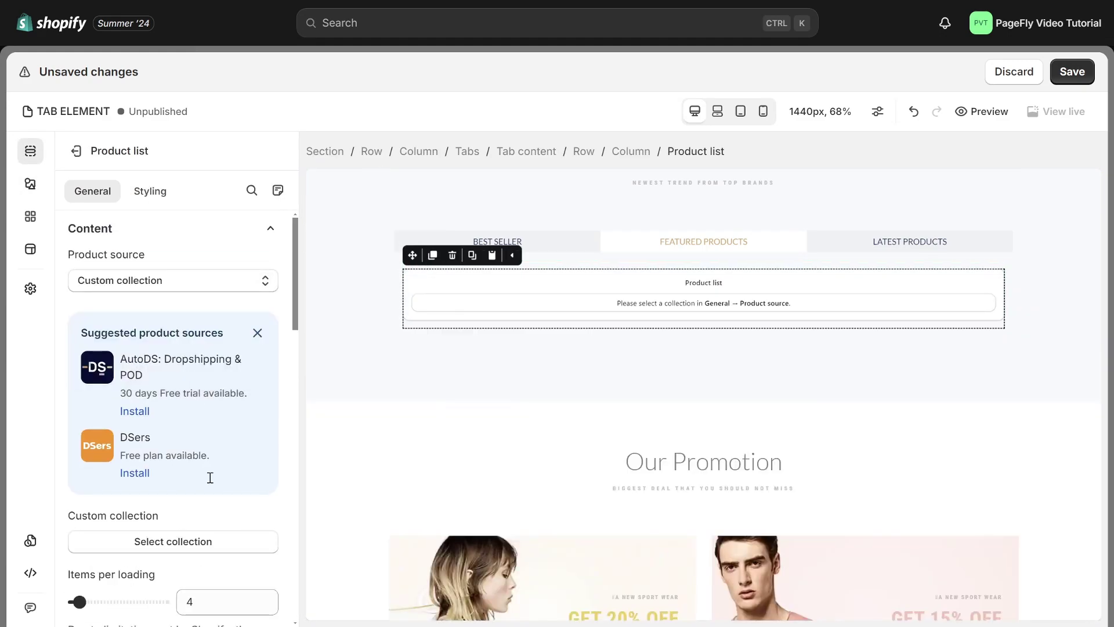
pyautogui.click(173, 540)
pyautogui.scroll(-3, 483, 364)
pyautogui.scroll(3, 482, 364)
pyautogui.click(475, 298)
pyautogui.click(773, 567)
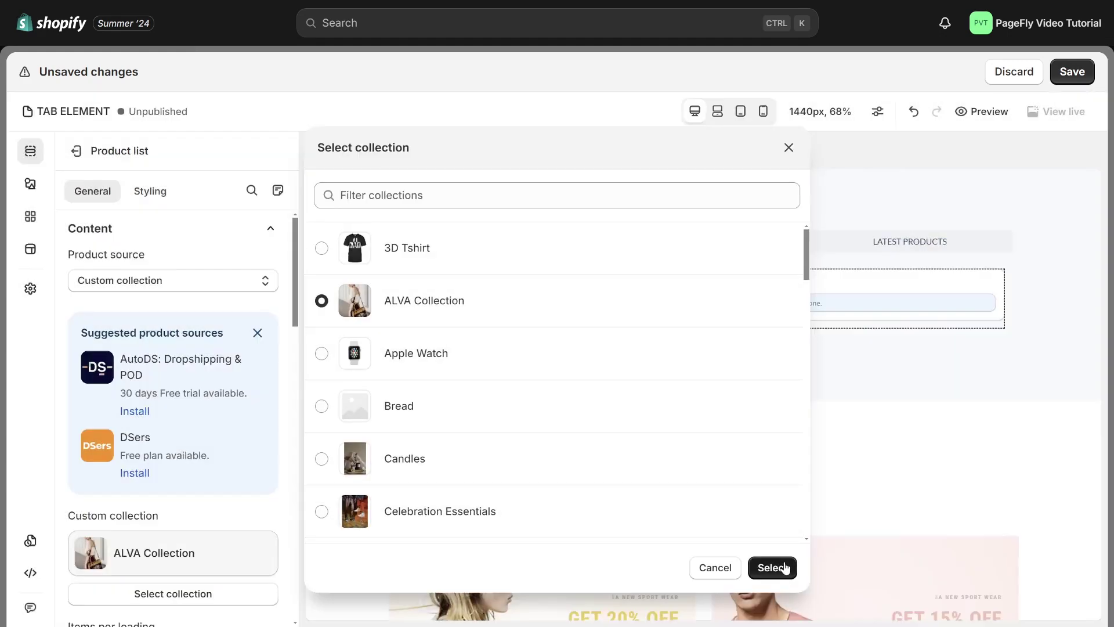
# Step: Copy the CHRISTINE HIGH HEELS title style onto the Best Seller dress titles
pyautogui.click(538, 250)
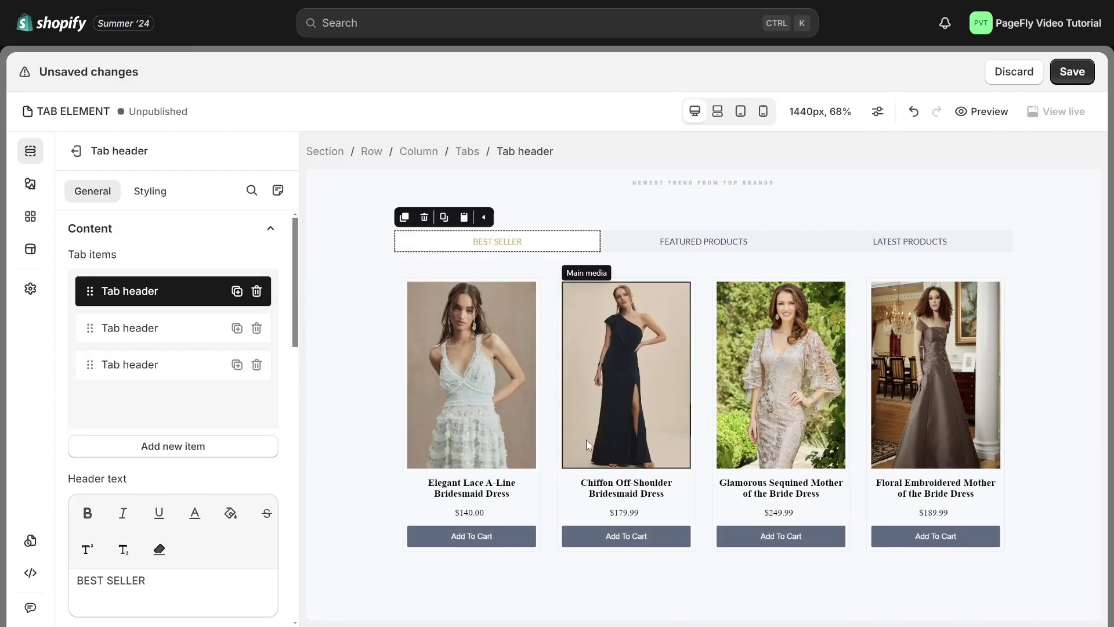
pyautogui.scroll(5, 588, 348)
pyautogui.click(716, 342)
pyautogui.click(674, 314)
pyautogui.scroll(-5, 639, 348)
pyautogui.click(471, 488)
pyautogui.click(498, 462)
# Step: Copy the heels price style onto the dress prices
pyautogui.scroll(5, 586, 434)
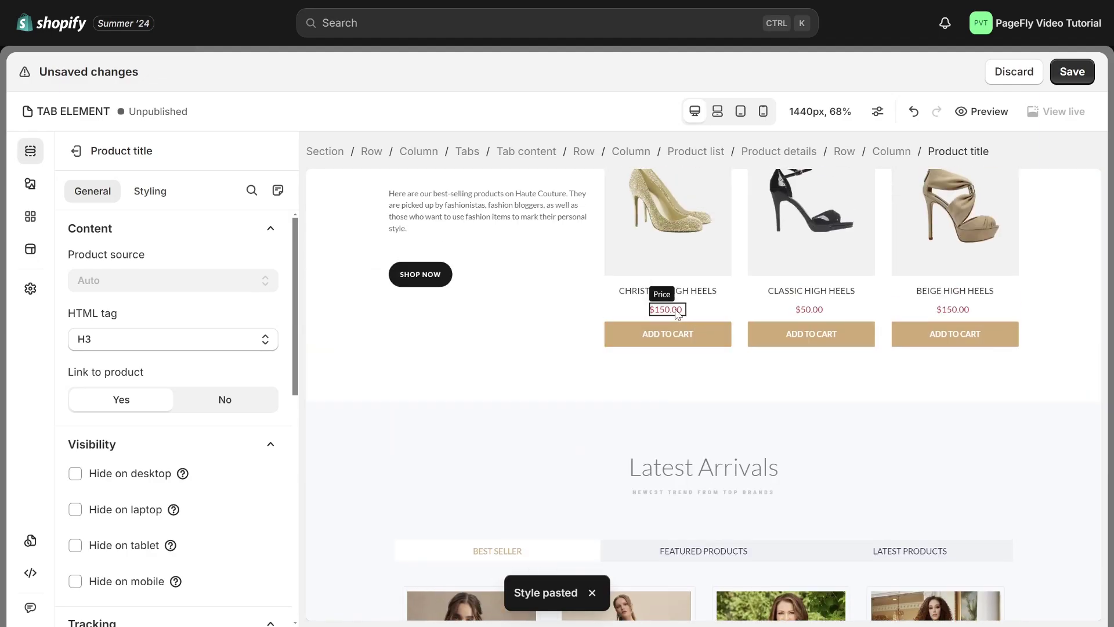
pyautogui.click(667, 311)
pyautogui.click(677, 291)
pyautogui.scroll(-5, 601, 441)
pyautogui.click(933, 426)
pyautogui.click(960, 407)
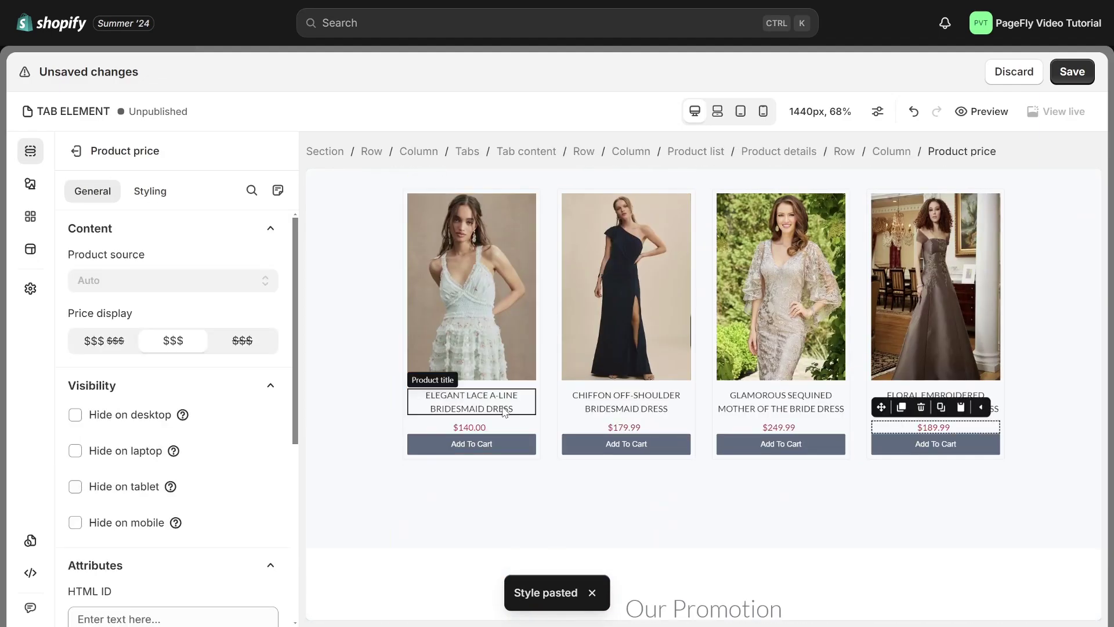
# Step: Copy the heels Add To Cart style onto the dress buttons and set their top margin to 10
pyautogui.scroll(5, 470, 406)
pyautogui.click(716, 331)
pyautogui.click(673, 307)
pyautogui.scroll(-5, 580, 377)
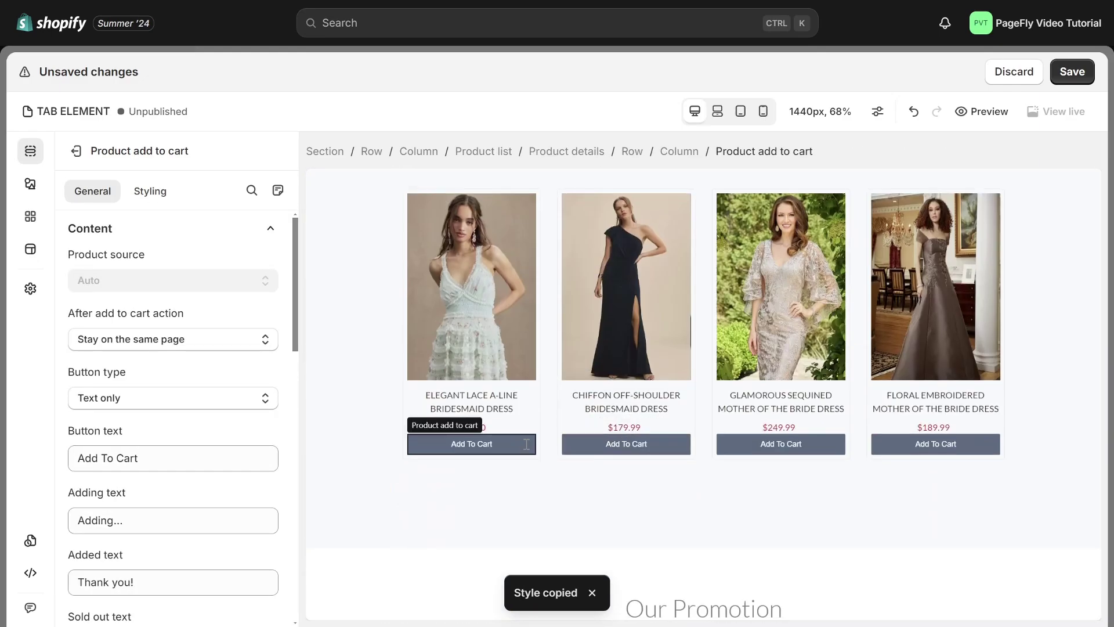
pyautogui.click(471, 446)
pyautogui.click(496, 420)
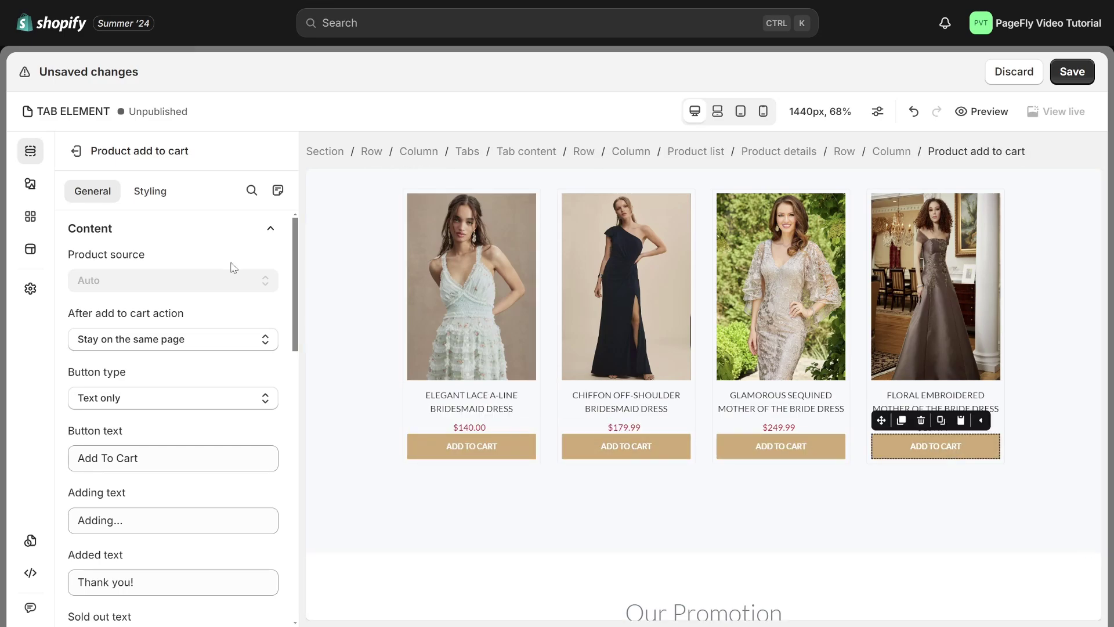
pyautogui.click(150, 191)
pyautogui.scroll(-5, 203, 441)
pyautogui.scroll(3, 174, 406)
pyautogui.click(153, 372)
pyautogui.write('10')
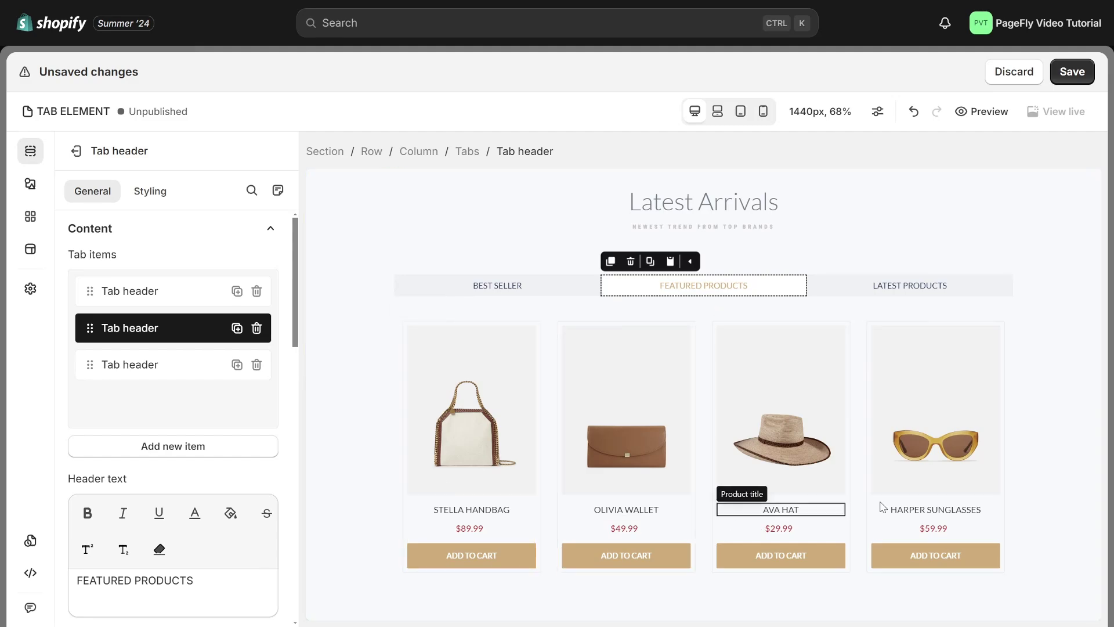
# Step: Check the tabs, then save the TAB ELEMENT page and confirm publishing it
pyautogui.click(925, 287)
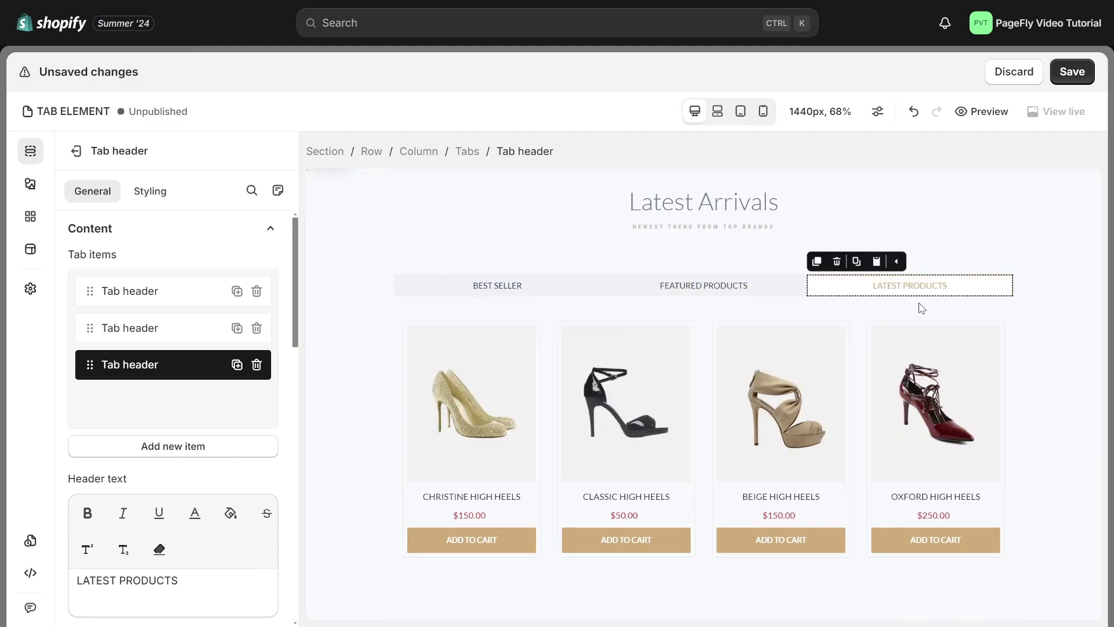
pyautogui.click(553, 289)
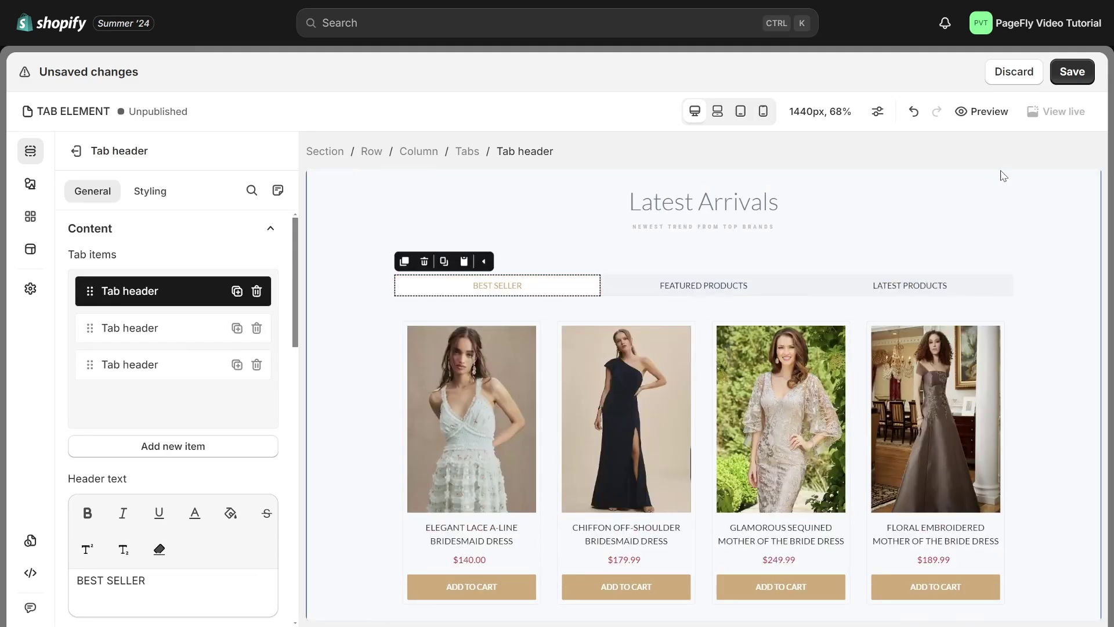
pyautogui.click(1070, 71)
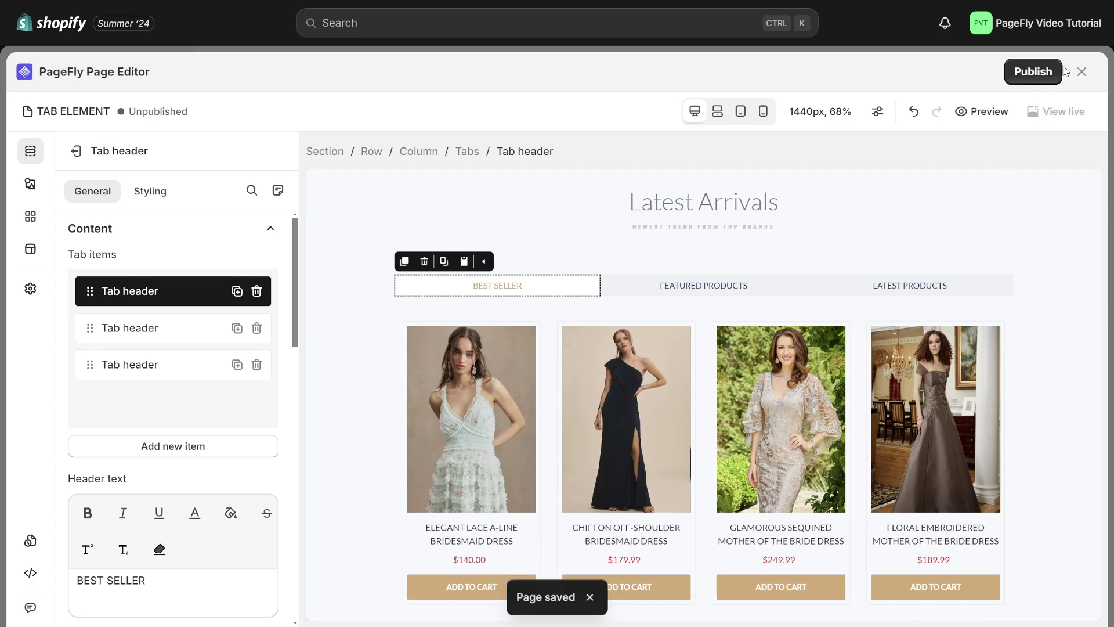
pyautogui.click(1044, 76)
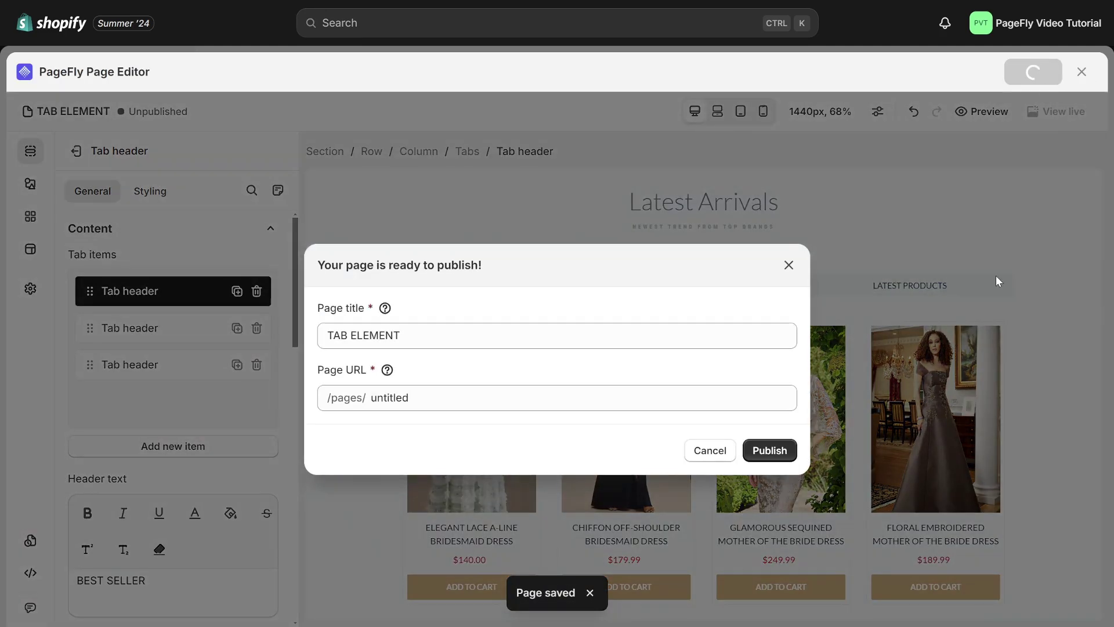
pyautogui.click(777, 451)
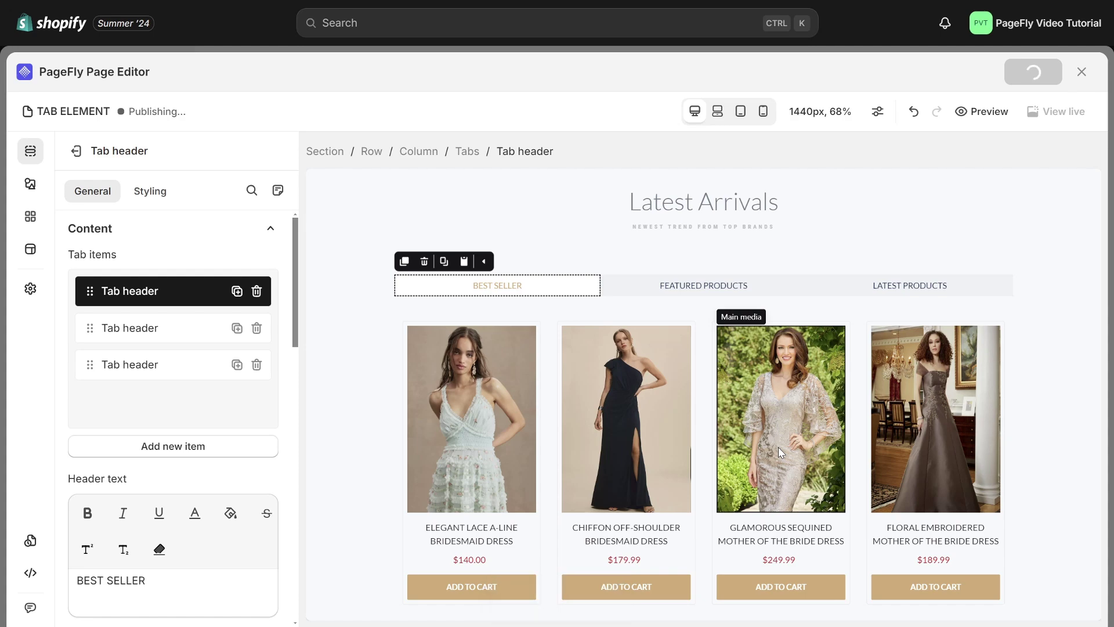
# Step: On the live store page, check the Latest Arrivals tabs, switching from Featured Products to Latest Products
pyautogui.click(1057, 111)
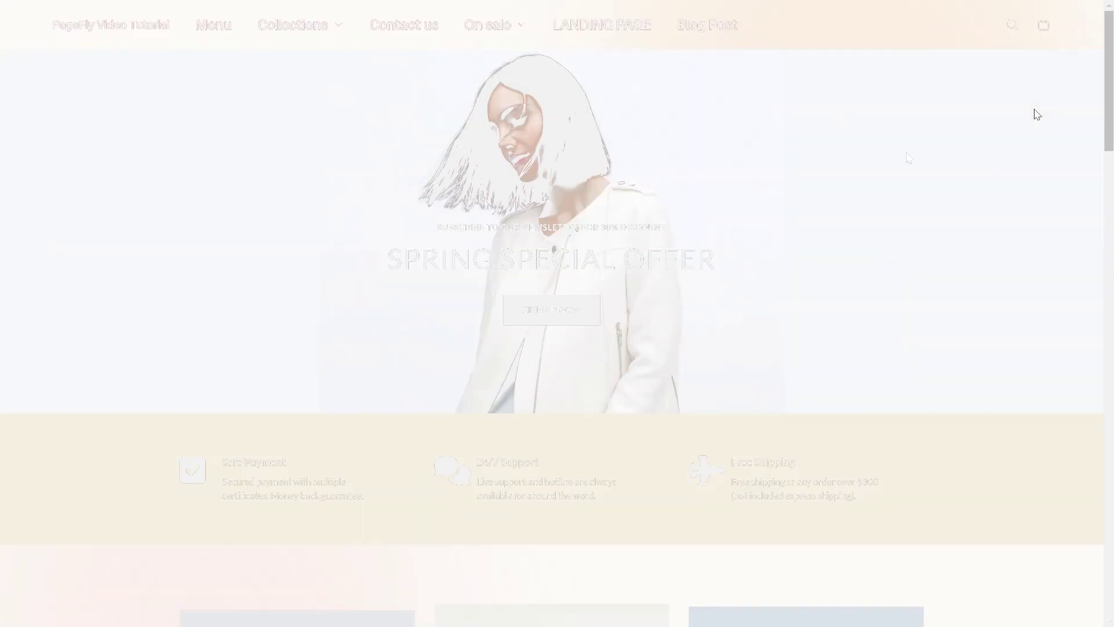
pyautogui.scroll(-20, 741, 253)
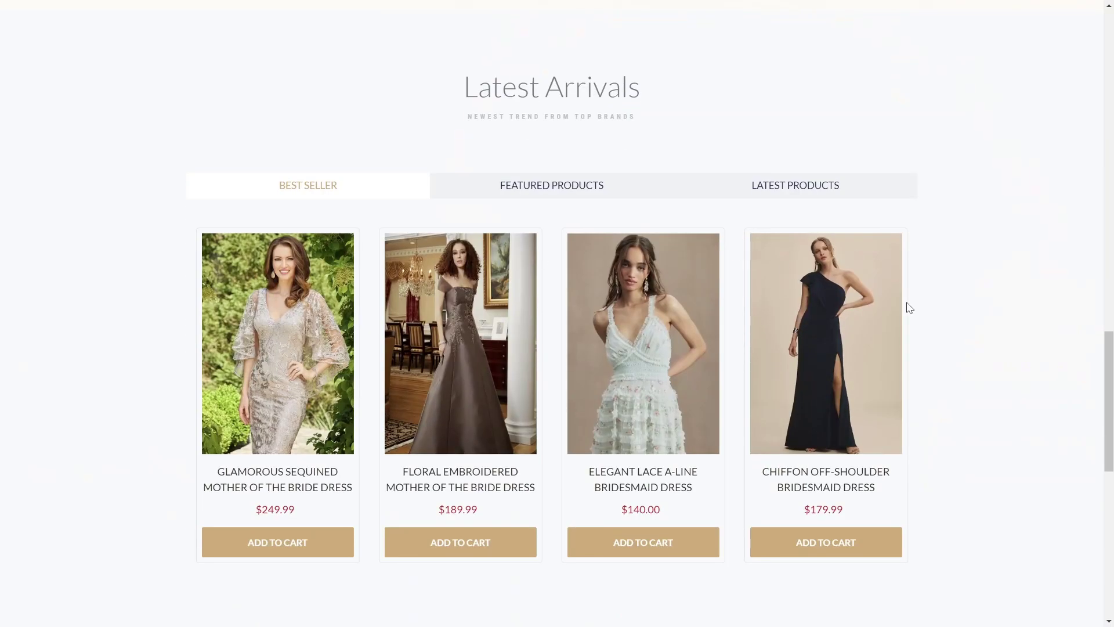
pyautogui.click(560, 199)
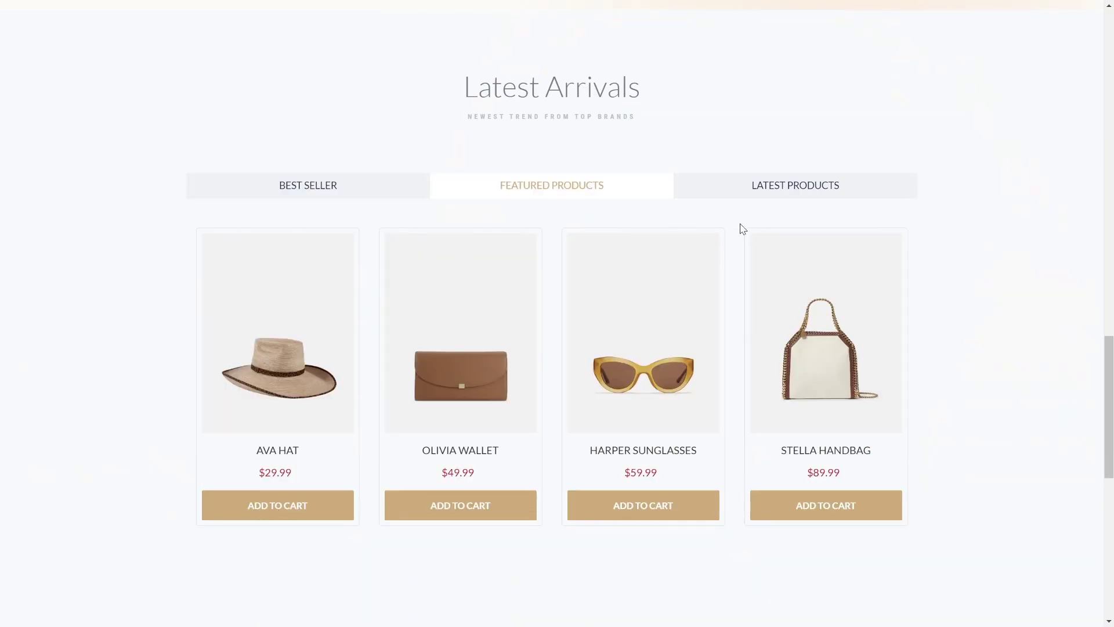
pyautogui.click(828, 197)
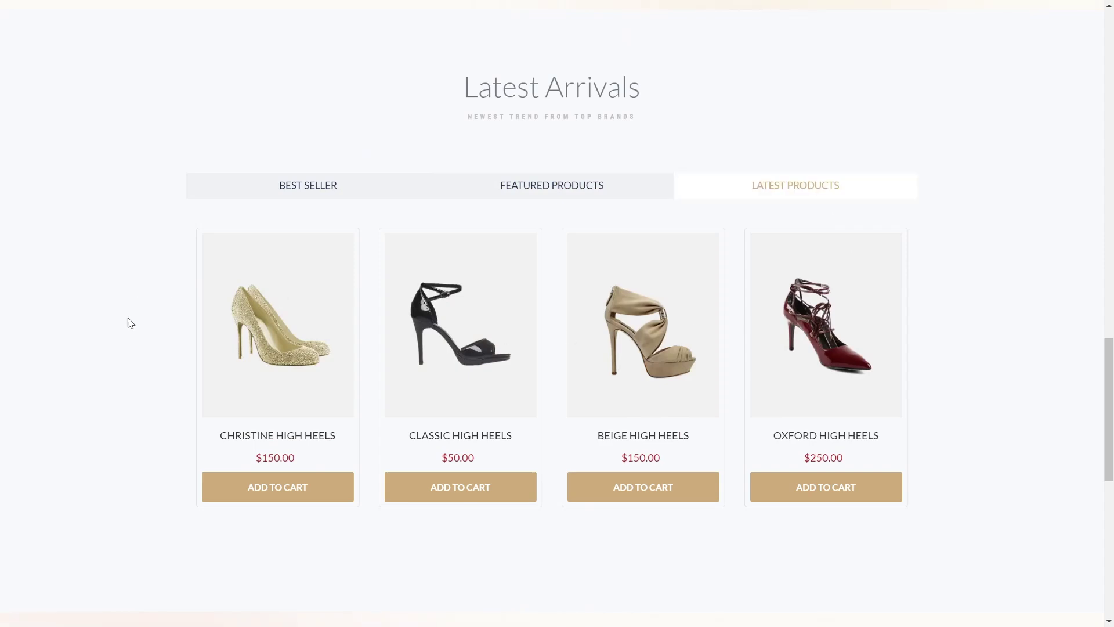